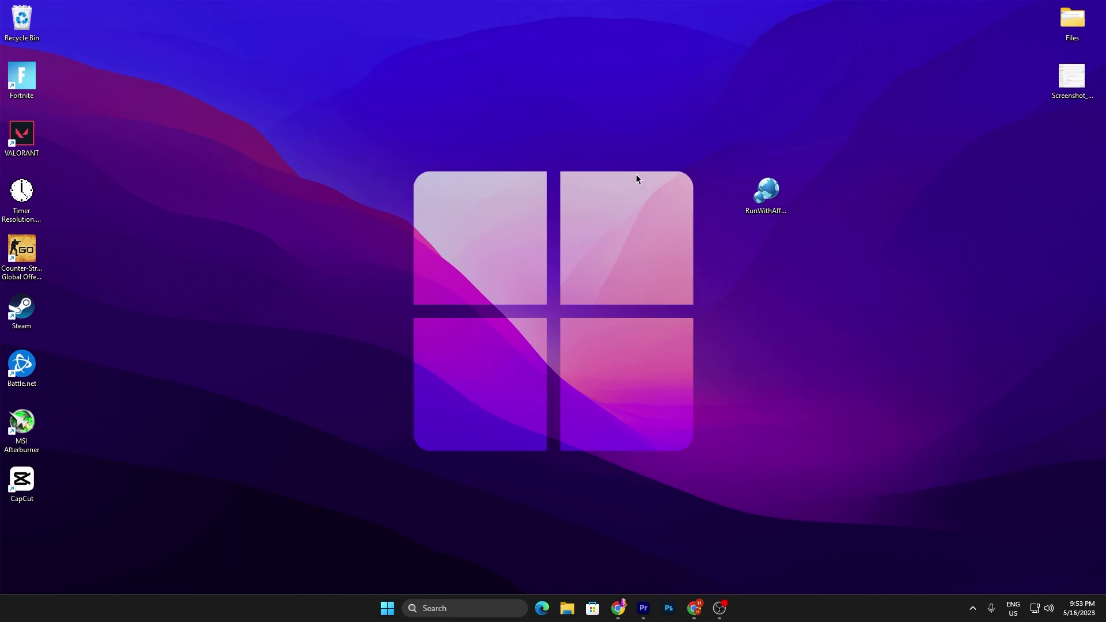
Launch RunWithAffinity from the desktop and start browsing for the program to run.
click(746, 195)
mouse_move(746, 195)
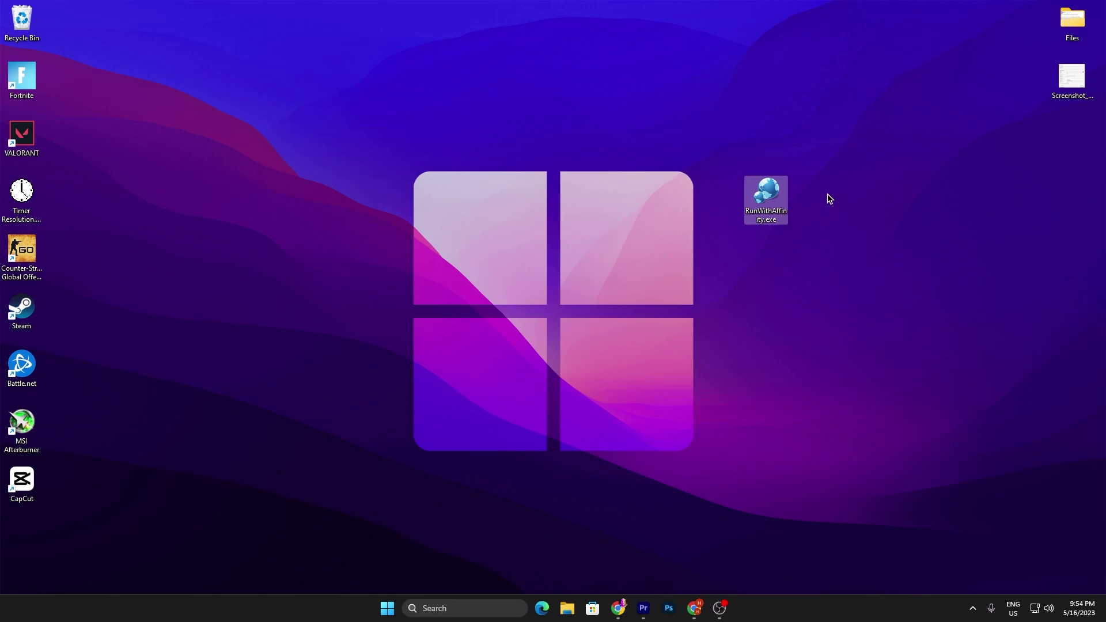
double_click(770, 186)
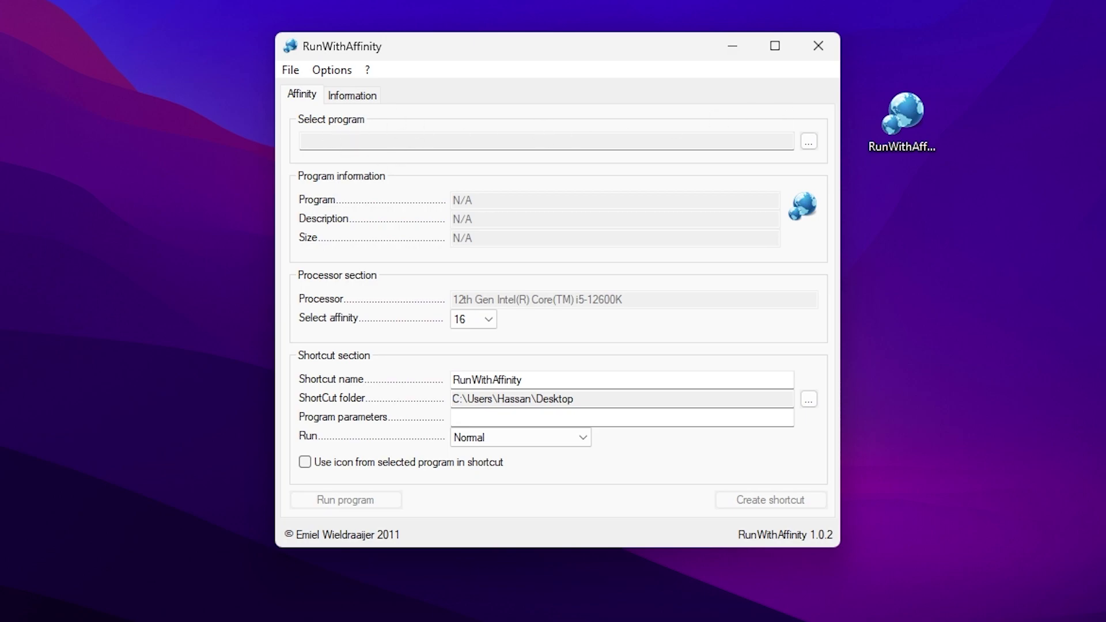
click(808, 140)
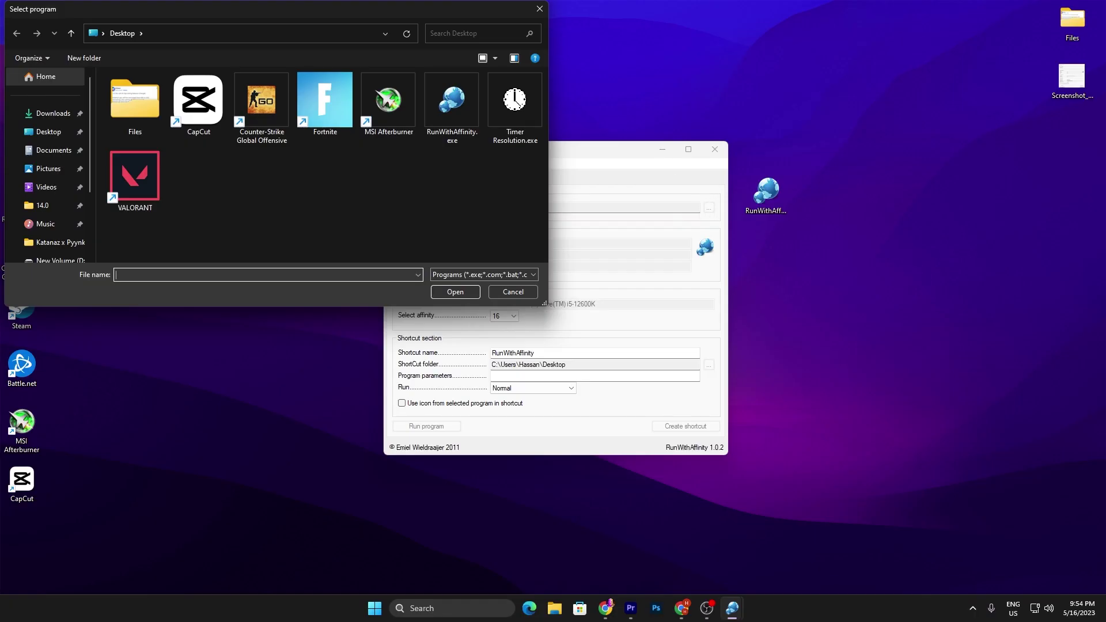
scroll(57, 201, down, 1)
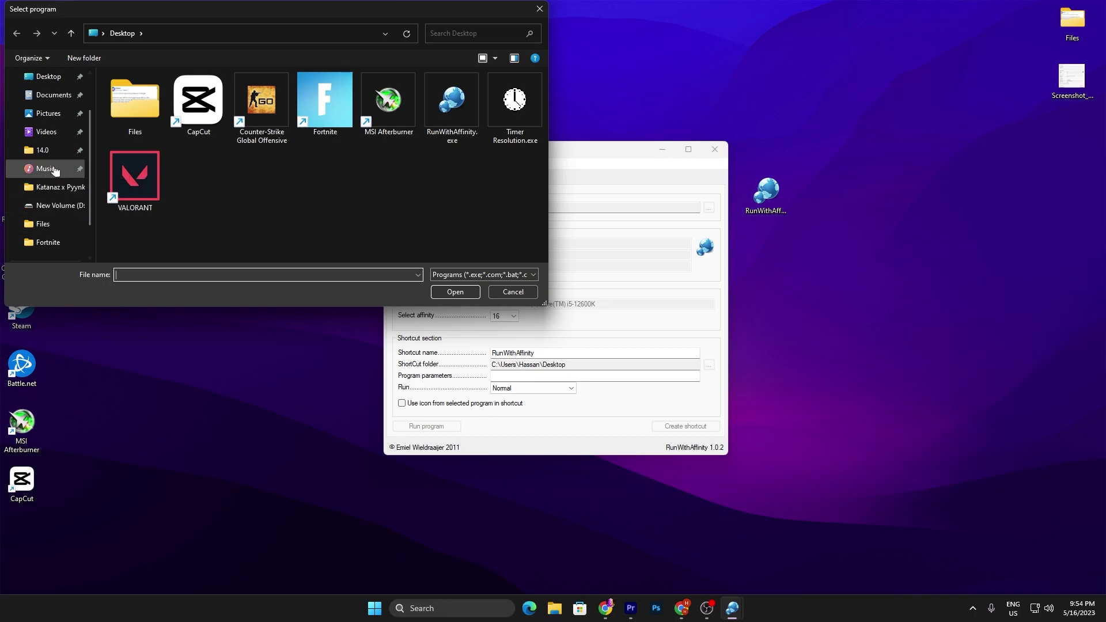
scroll(28, 144, down, 1)
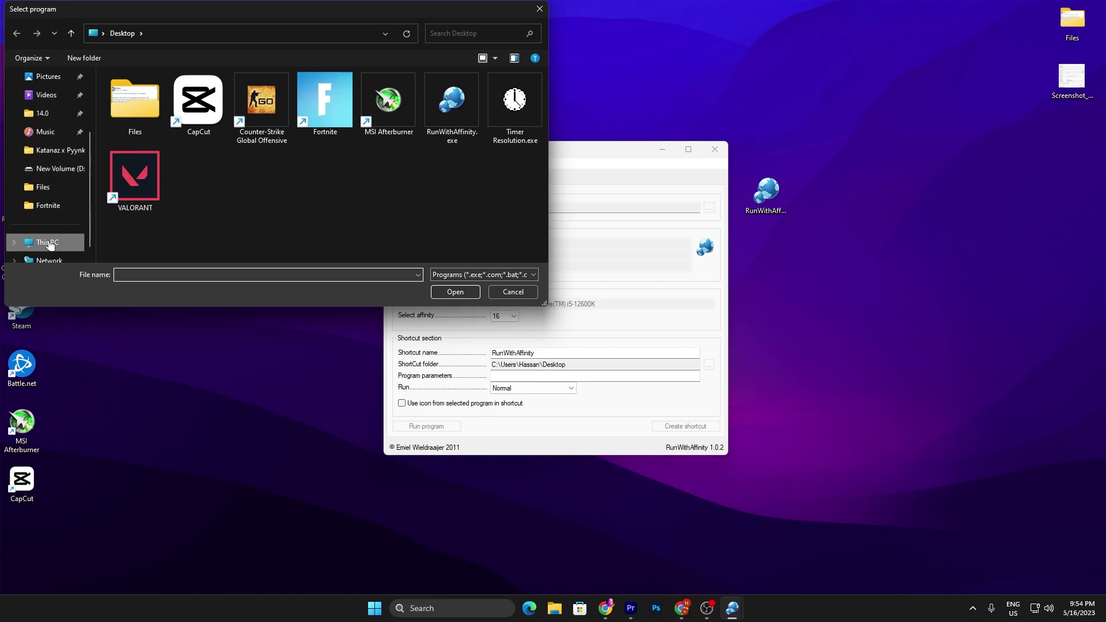
Navigate to C:\Program Files\Epic Games\Fortnite\FortniteGame\Binaries\Win64.
click(49, 243)
double_click(279, 99)
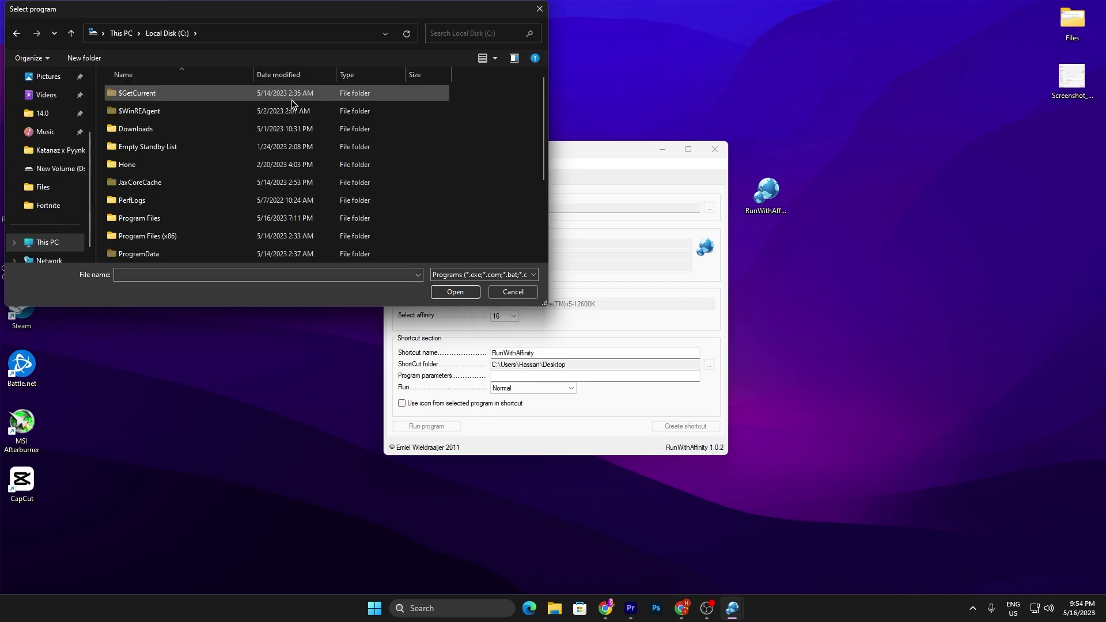
scroll(219, 167, down, 1)
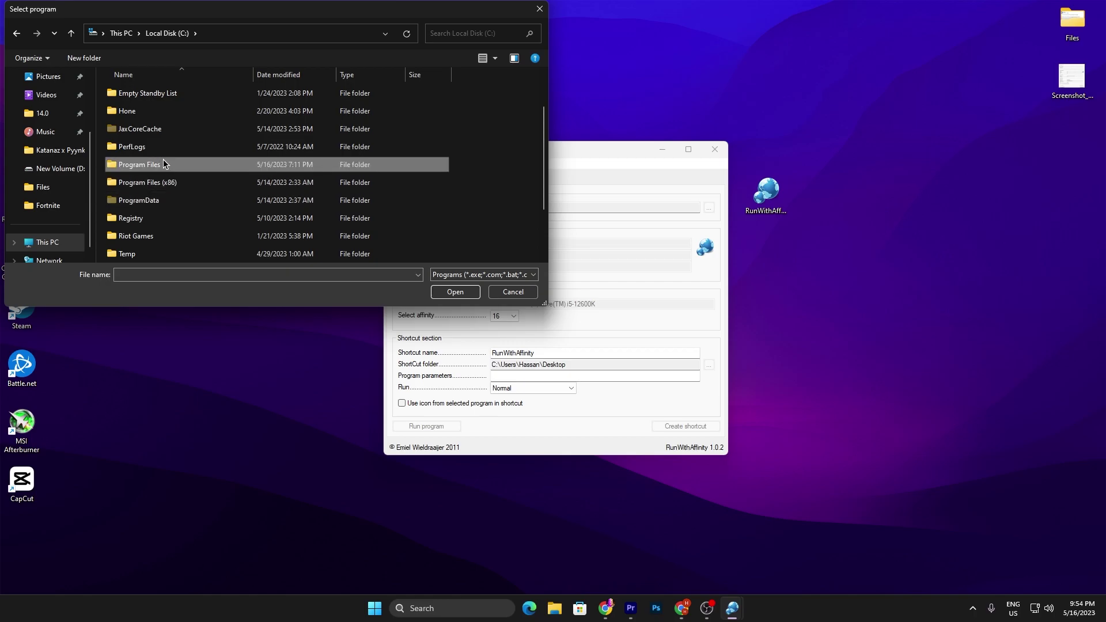
double_click(163, 163)
double_click(161, 233)
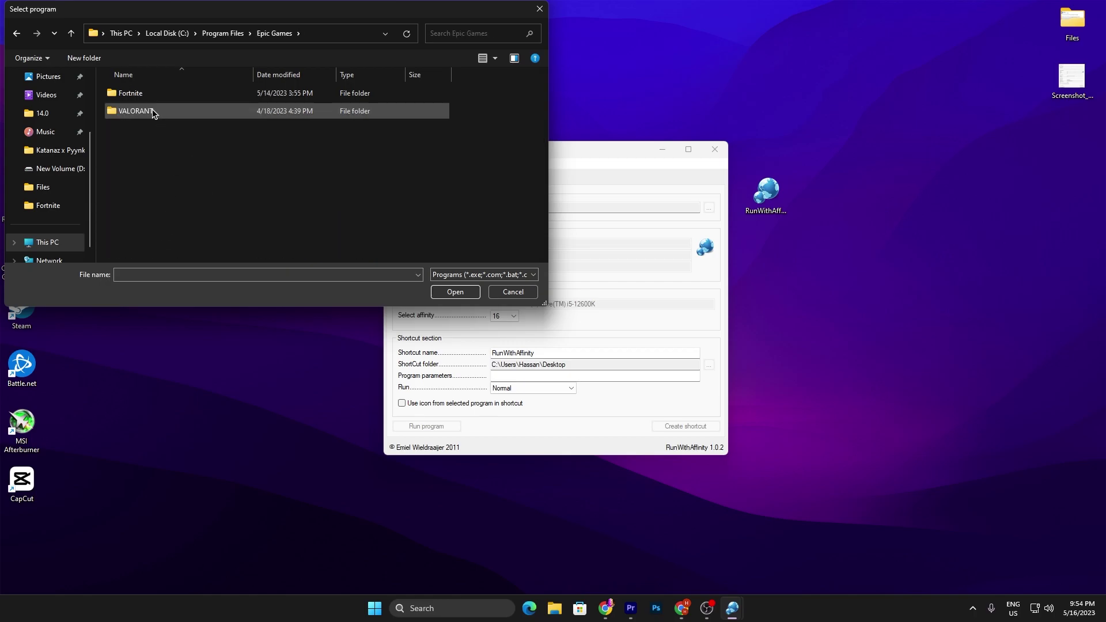
double_click(144, 94)
double_click(153, 145)
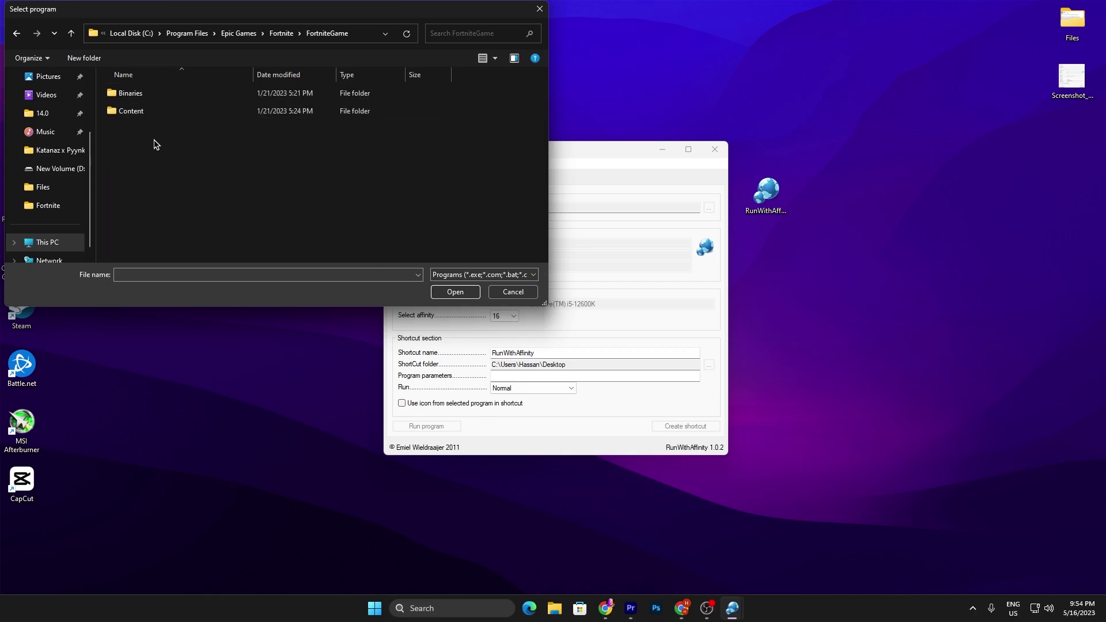
double_click(143, 92)
double_click(170, 109)
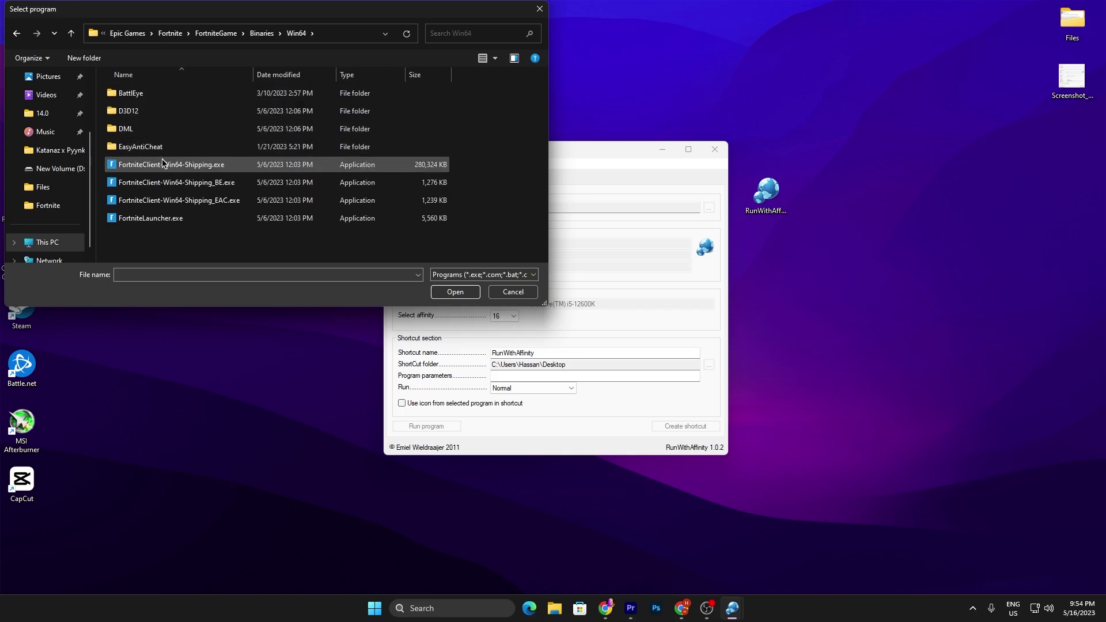
Select FortniteClient-Win64-Shipping.exe as the program.
mouse_move(183, 164)
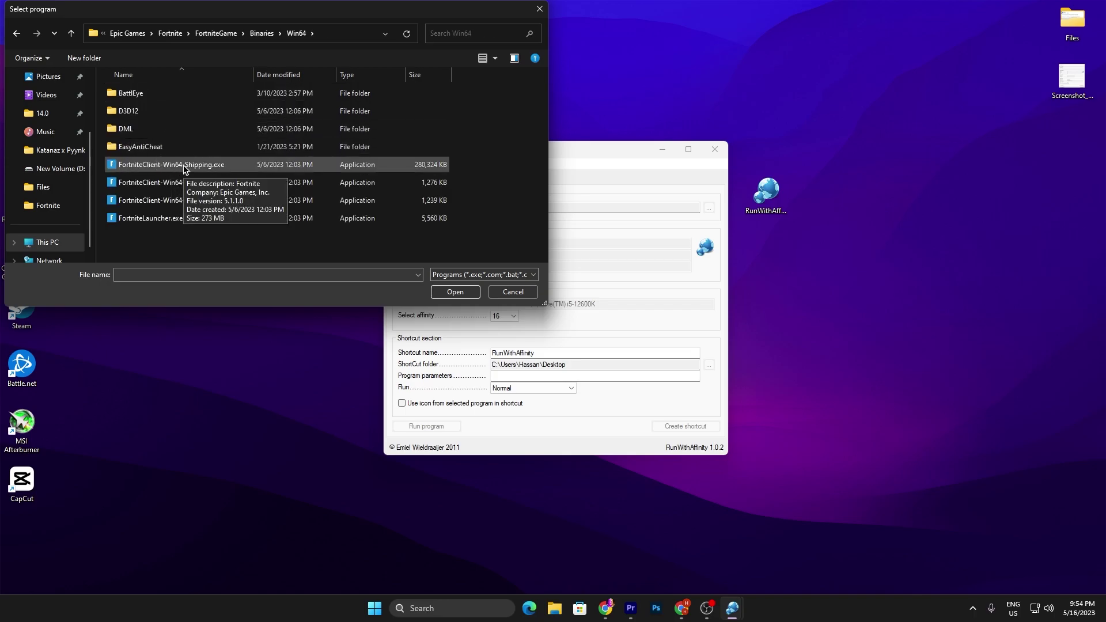
click(297, 166)
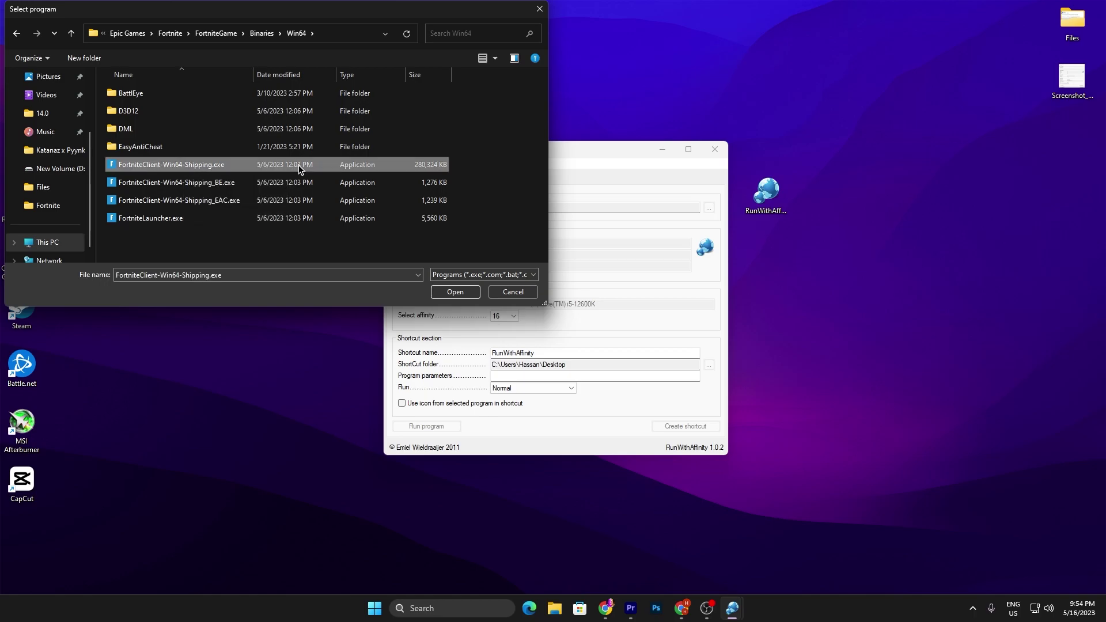
click(448, 291)
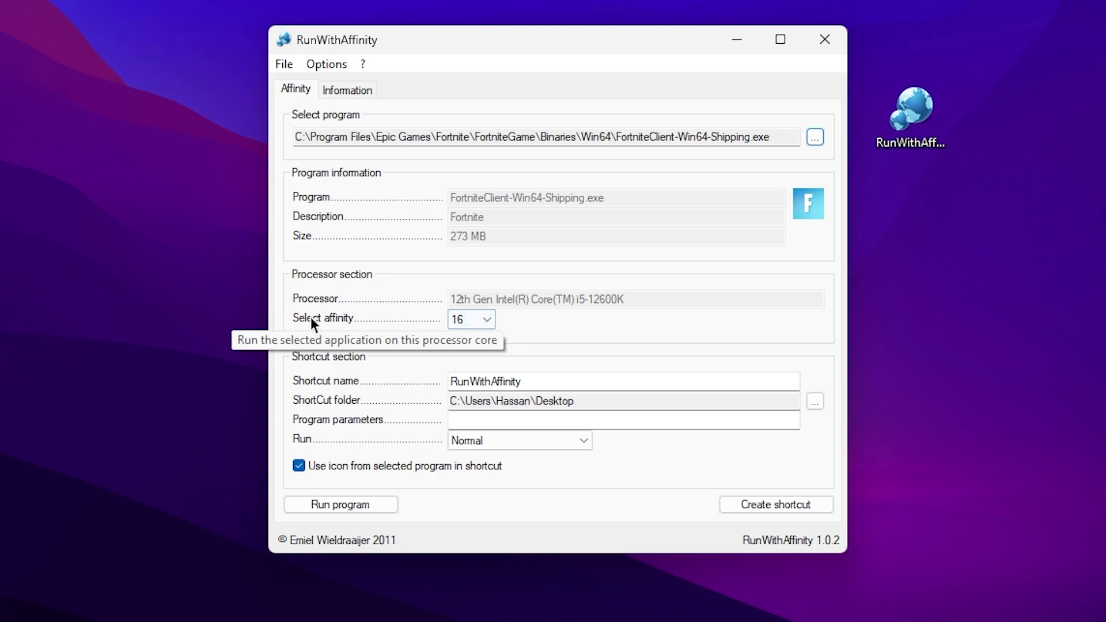
Keep affinity at 16 and set the game to run Maximized.
click(514, 317)
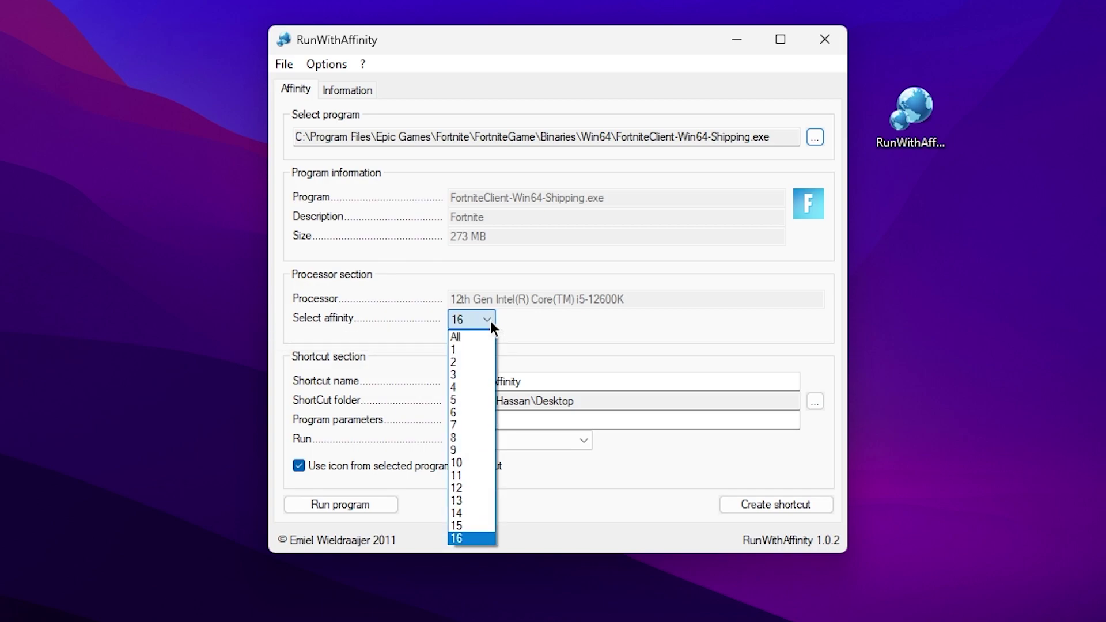
click(459, 539)
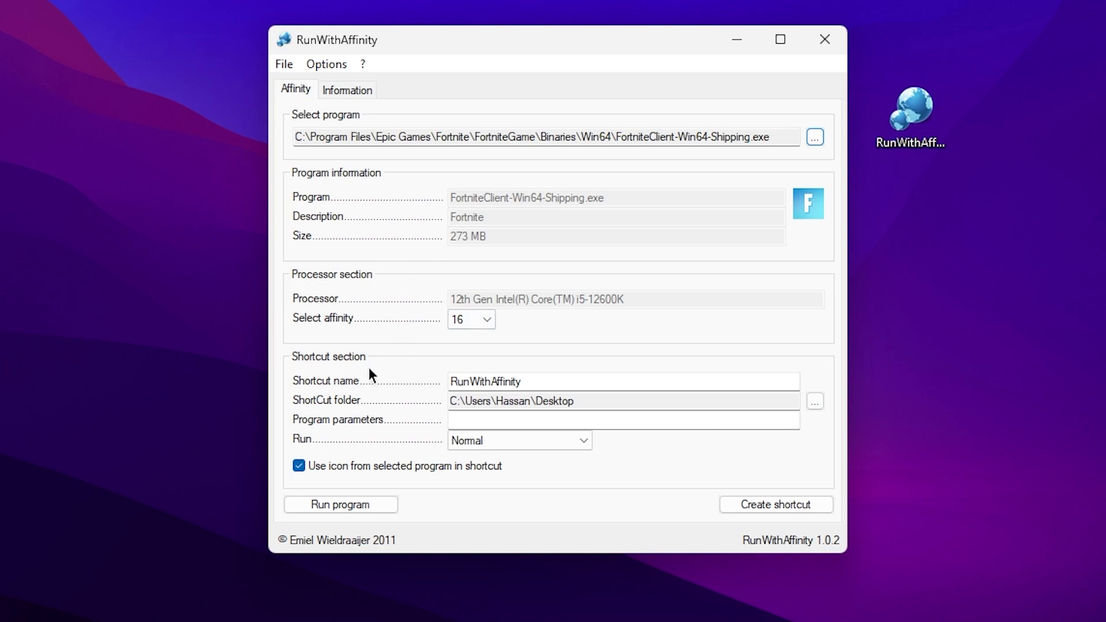
click(489, 440)
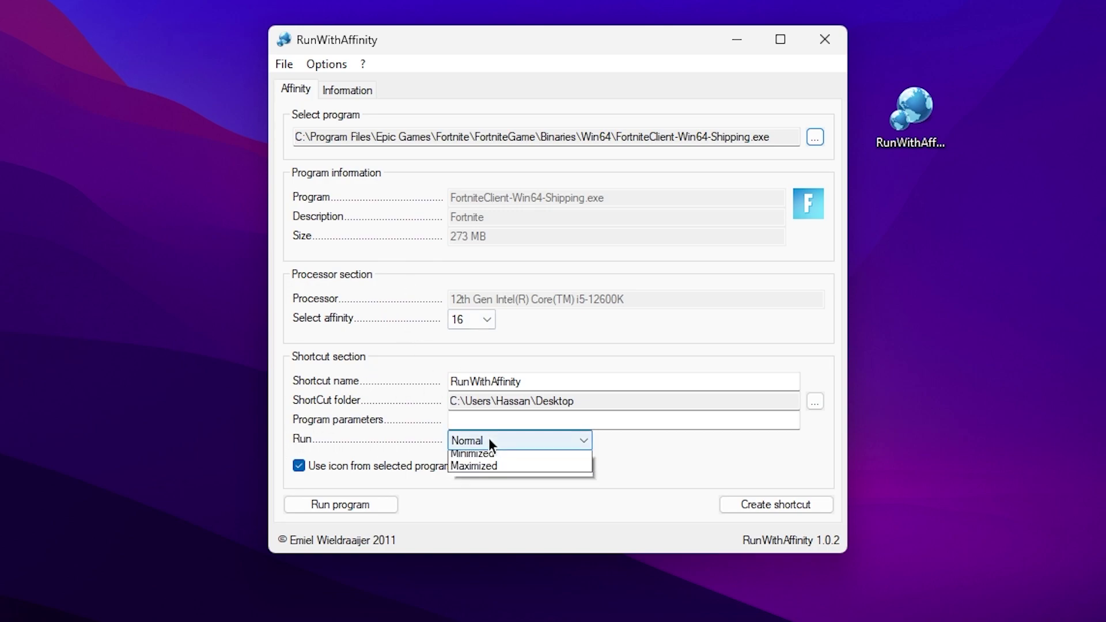
click(487, 483)
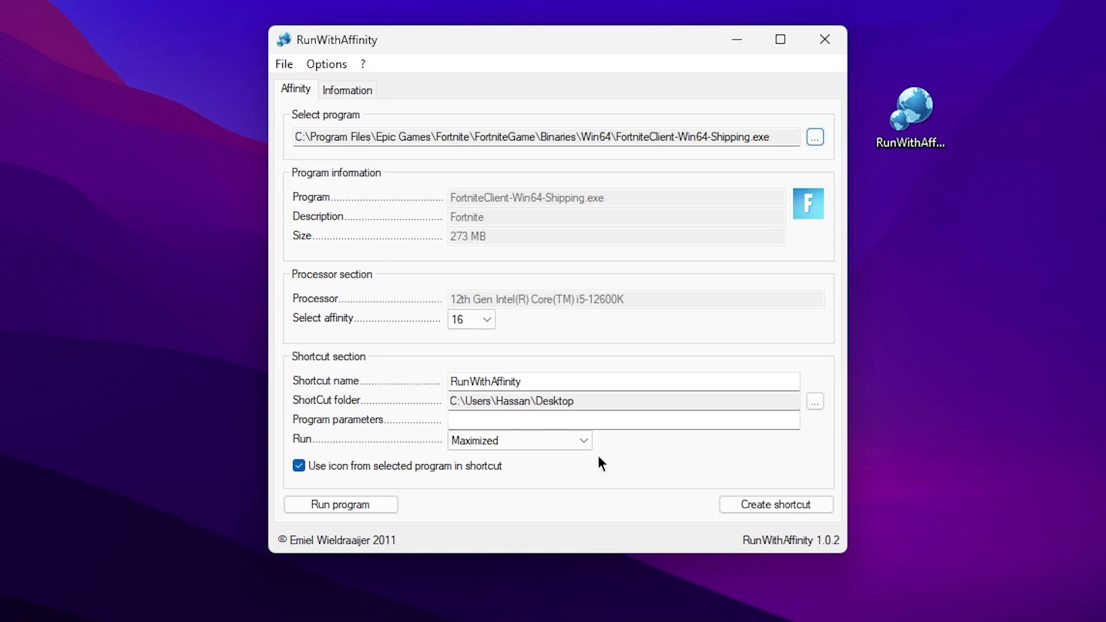
Create the desktop shortcut, close RunWithAffinity, and move the icon to the top right.
click(762, 506)
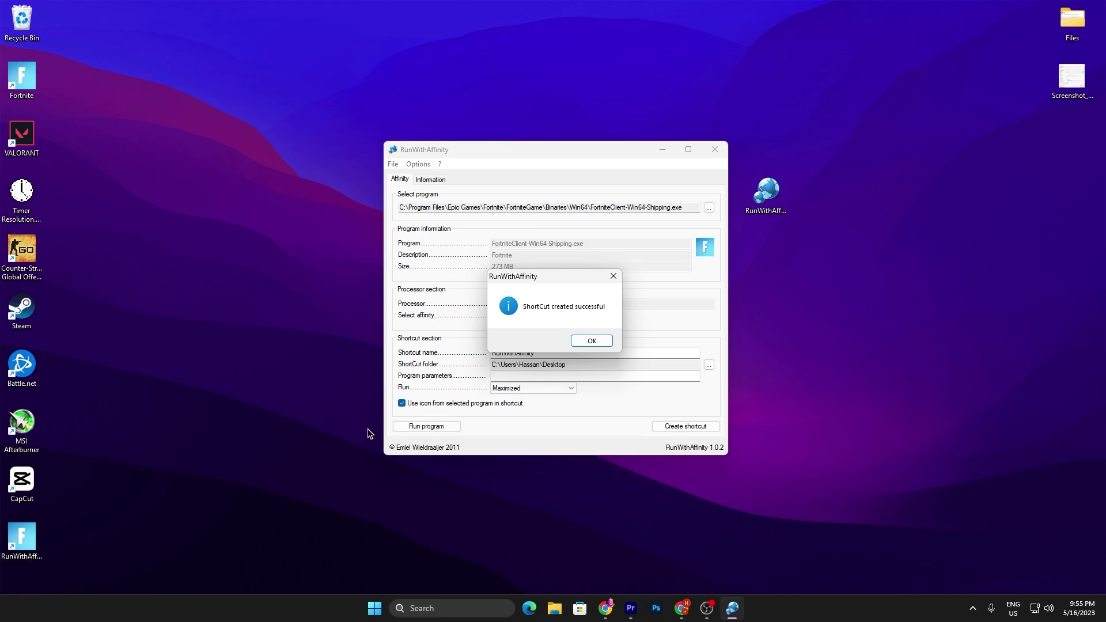
click(593, 339)
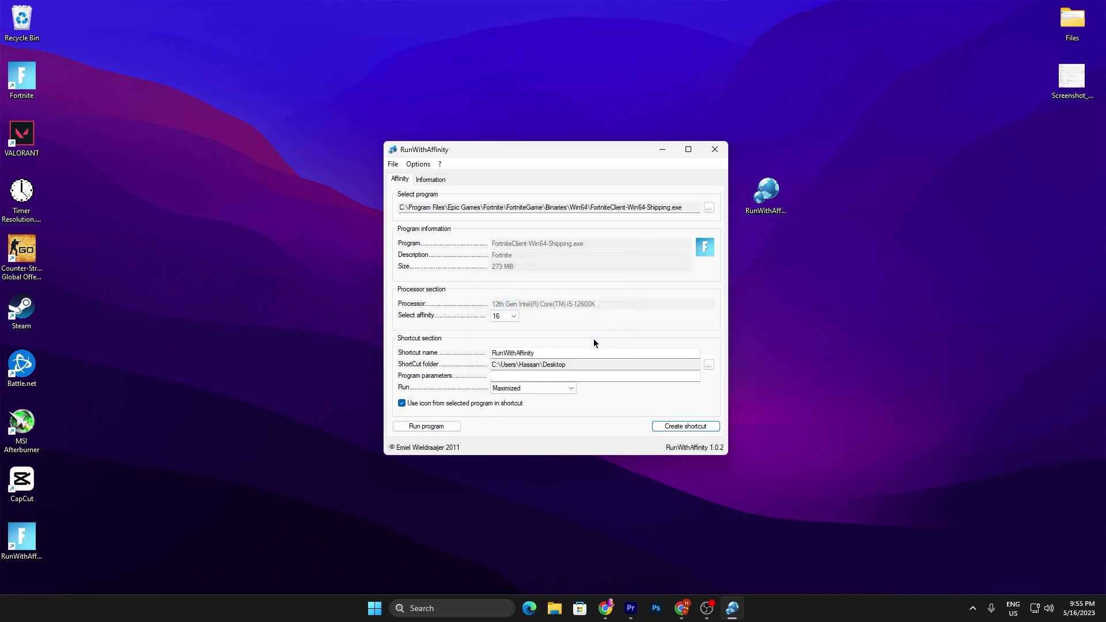
click(715, 150)
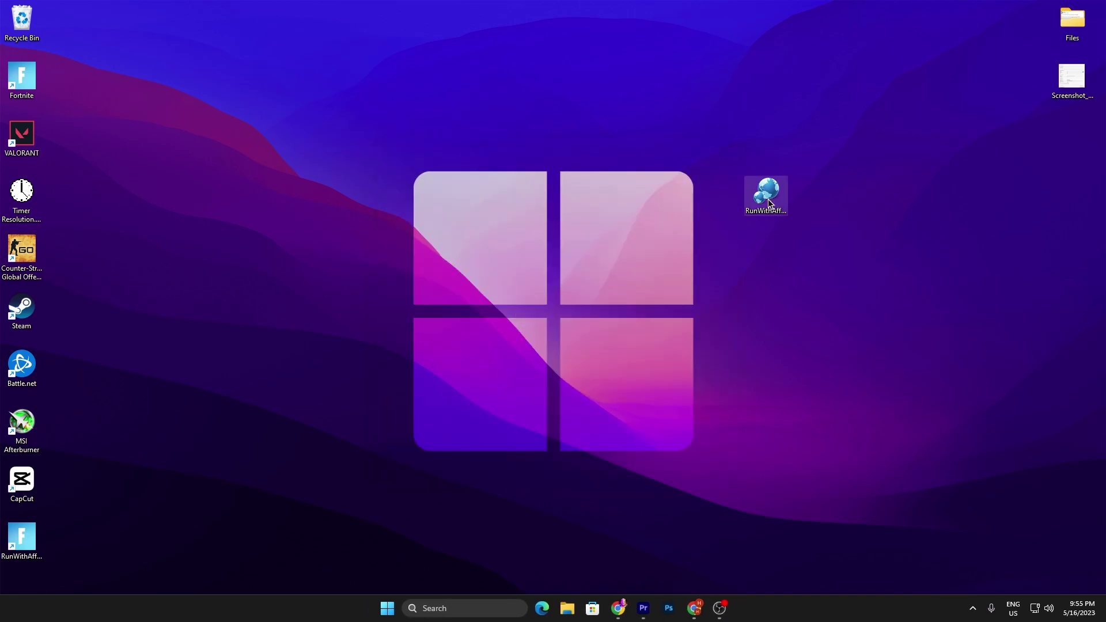
drag(767, 195, 1058, 151)
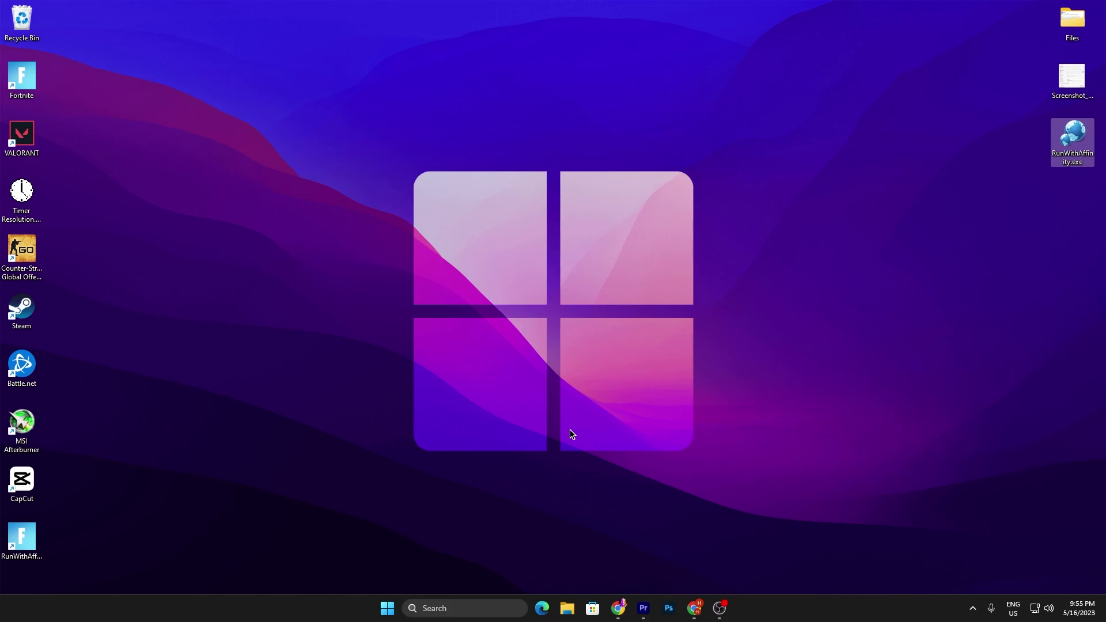
click(570, 433)
Go to Display settings' Graphics page and check the default graphics settings.
right_click(726, 174)
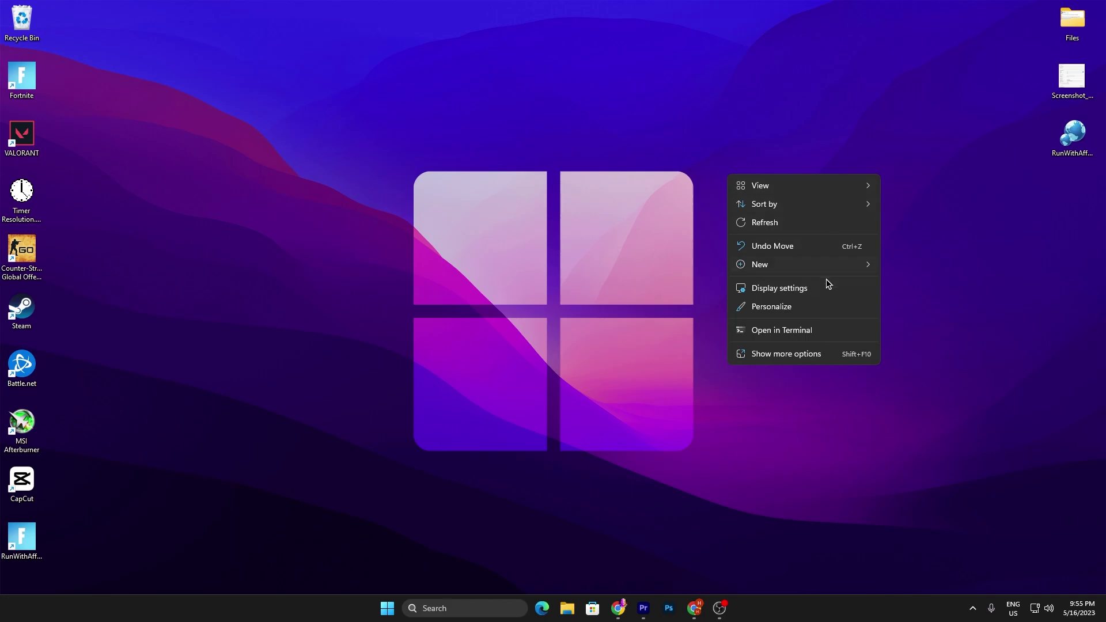
click(780, 289)
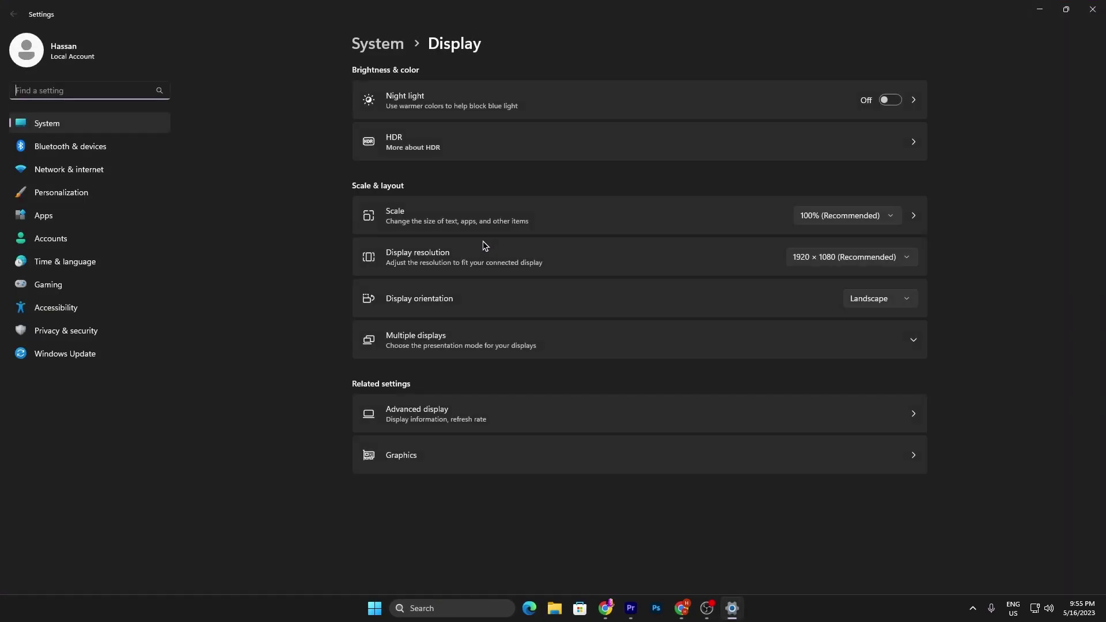
click(422, 461)
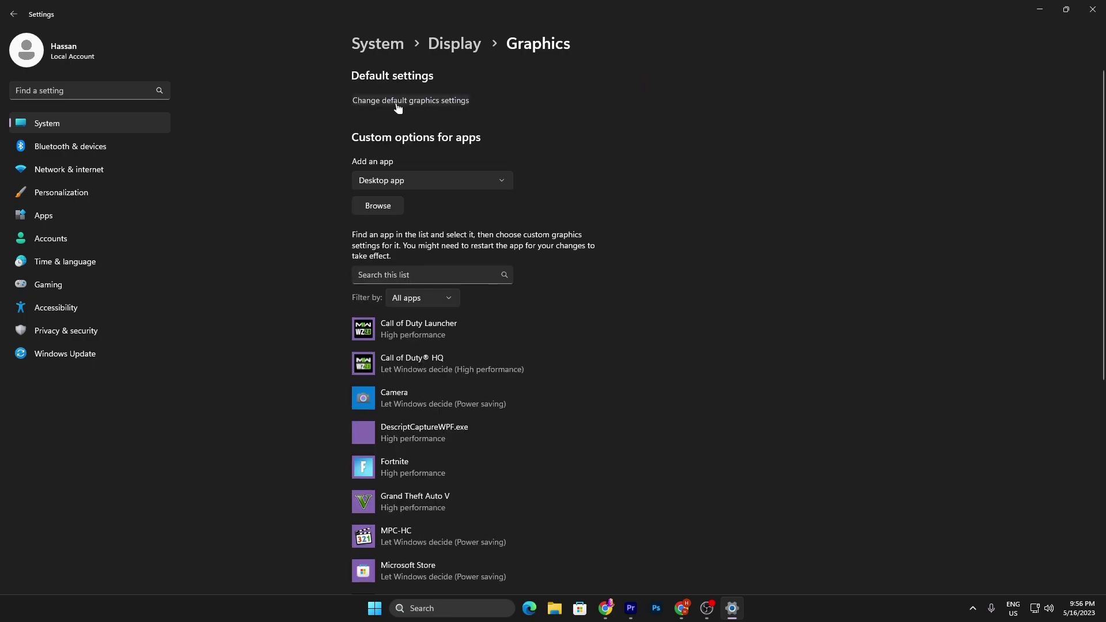
click(434, 107)
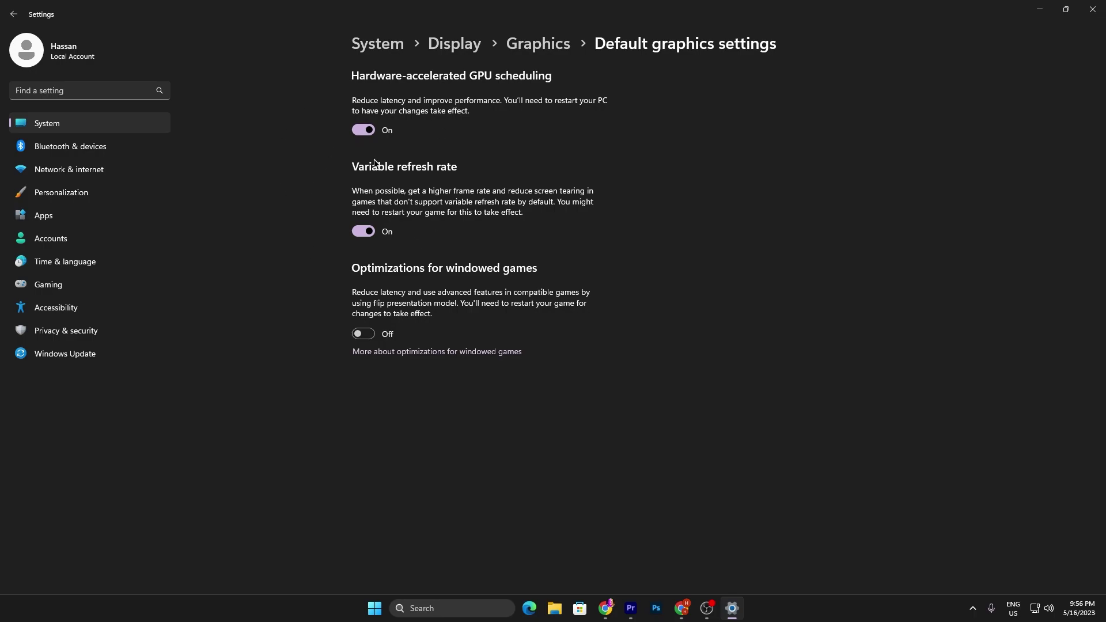
click(525, 44)
Set Fortnite's graphics preference to High performance, save it, and close Settings.
scroll(519, 222, down, 2)
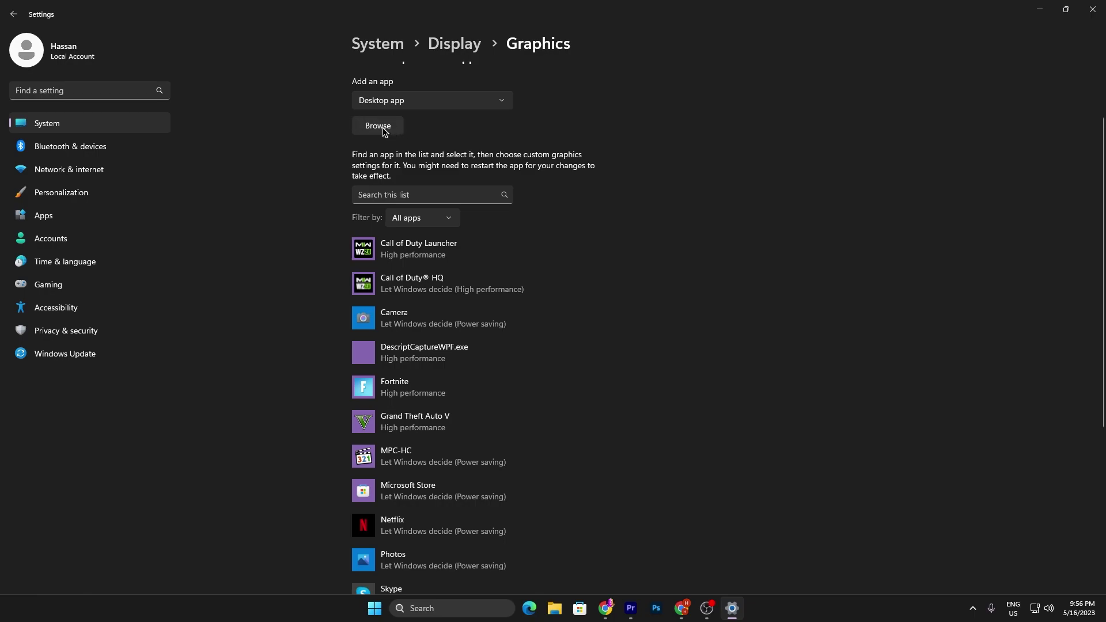
scroll(390, 167, down, 3)
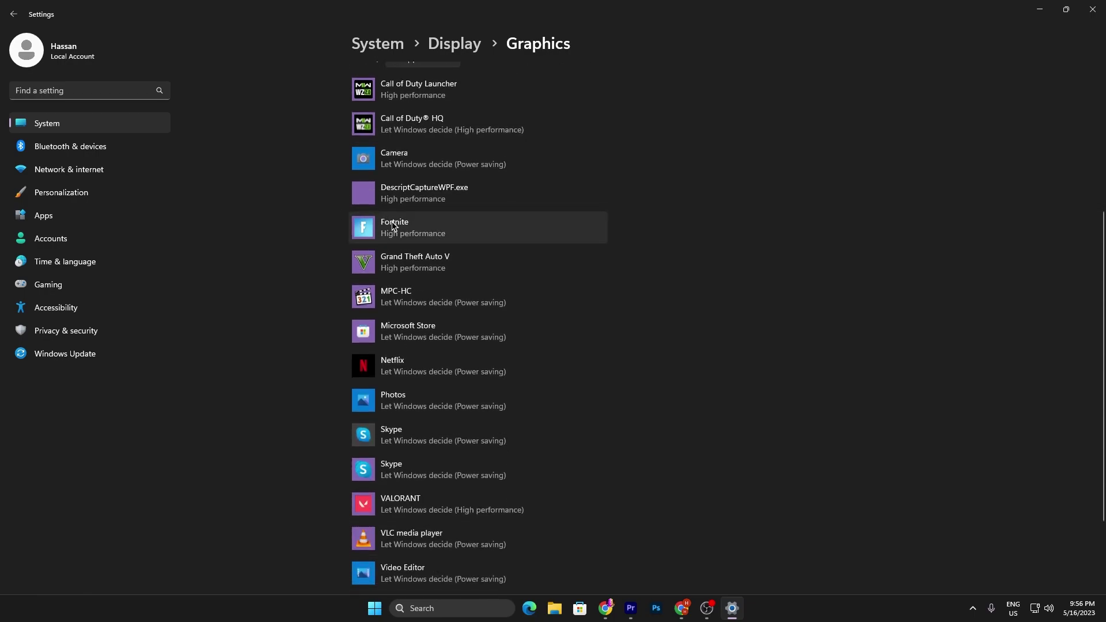
click(396, 227)
click(520, 287)
click(461, 297)
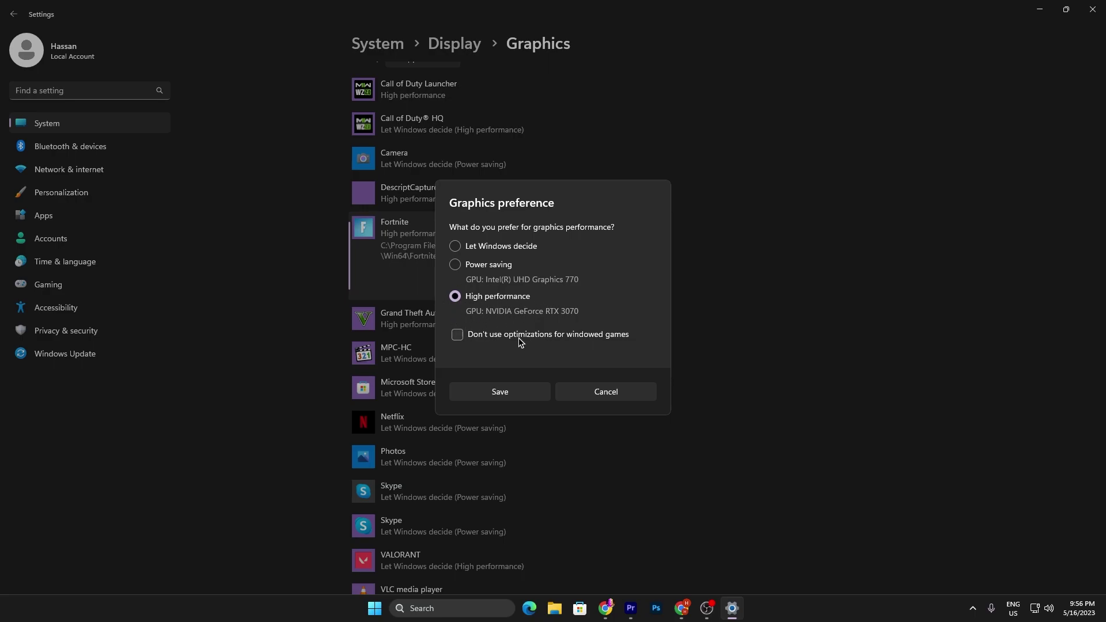
click(493, 391)
click(1092, 10)
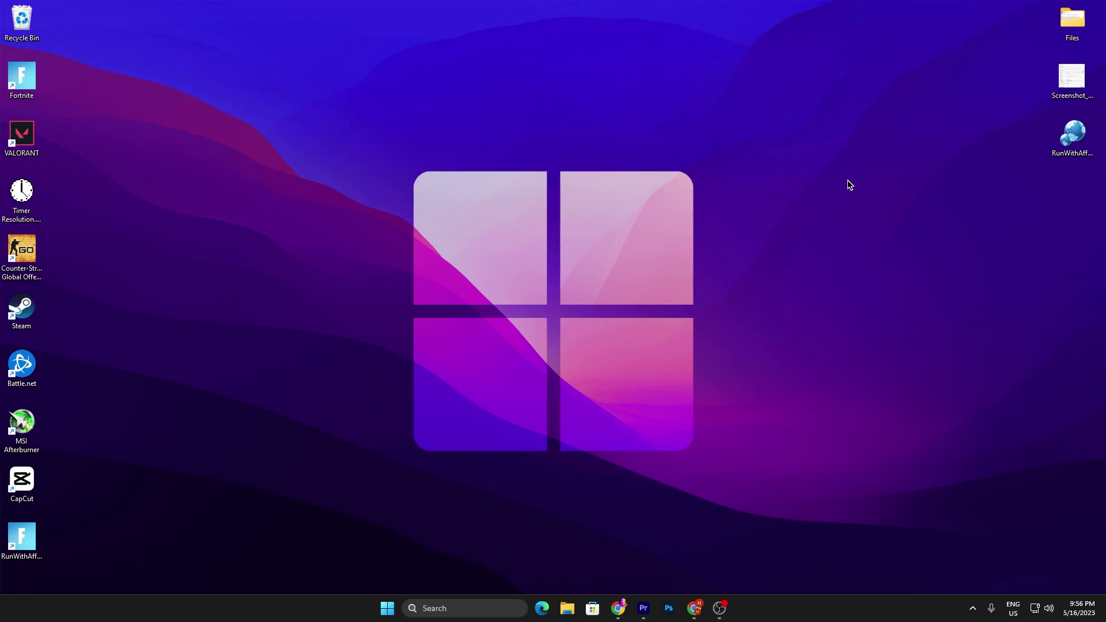
Open NVIDIA Control Panel through the desktop's Show more options menu.
right_click(750, 147)
click(809, 327)
mouse_move(822, 331)
click(847, 410)
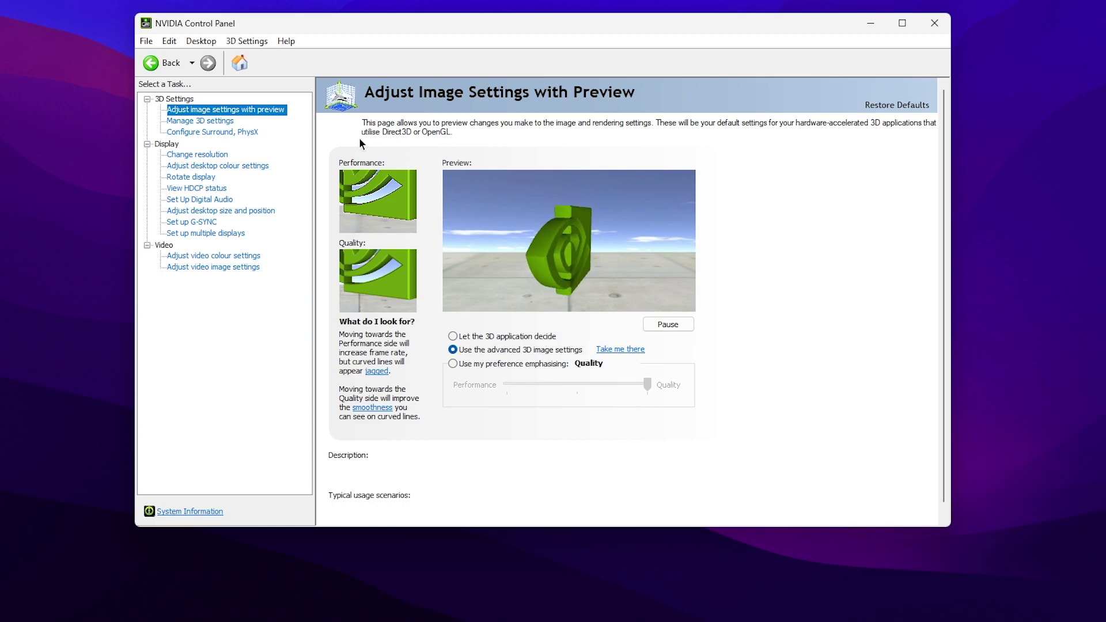
mouse_move(462, 349)
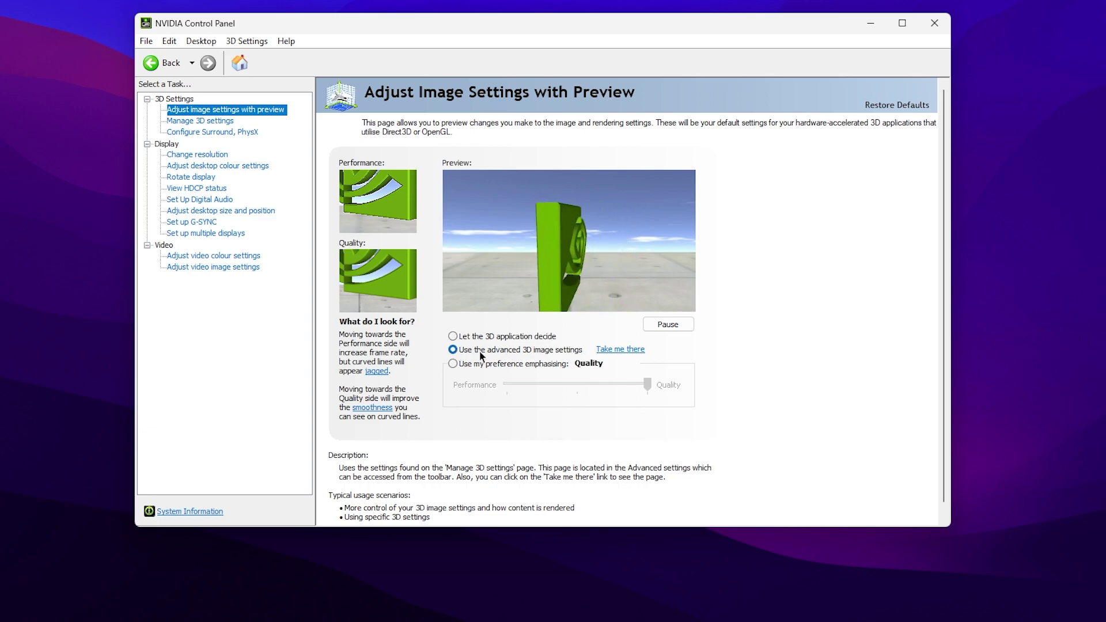
Open Manage 3D settings, review the Global Settings list, then switch to Program Settings.
click(179, 121)
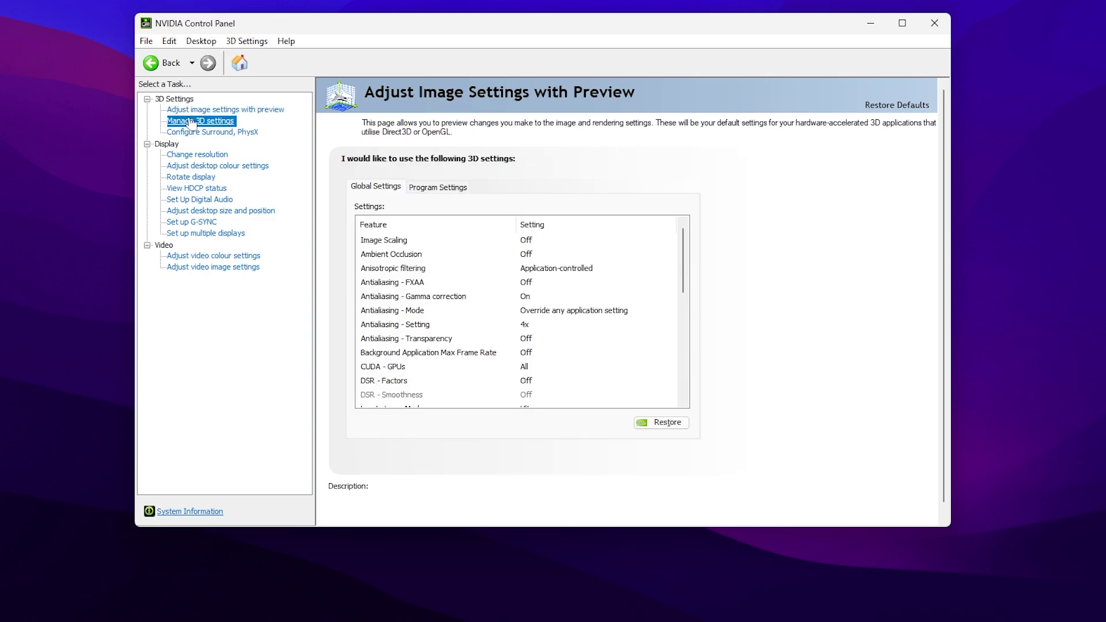
mouse_move(525, 259)
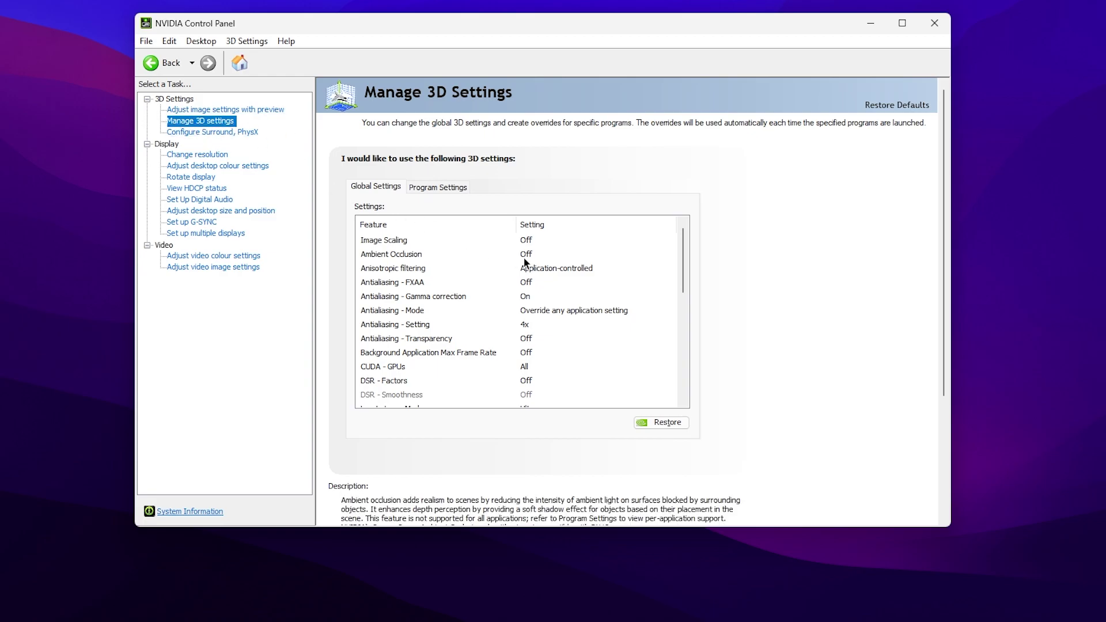
scroll(524, 261, down, 1)
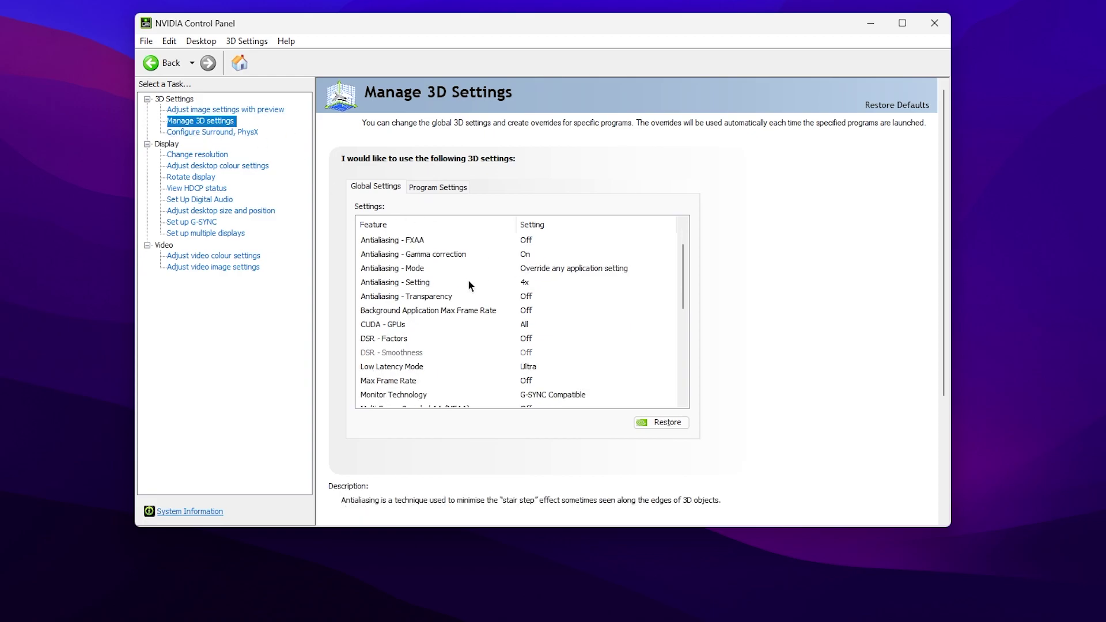
scroll(469, 284, up, 1)
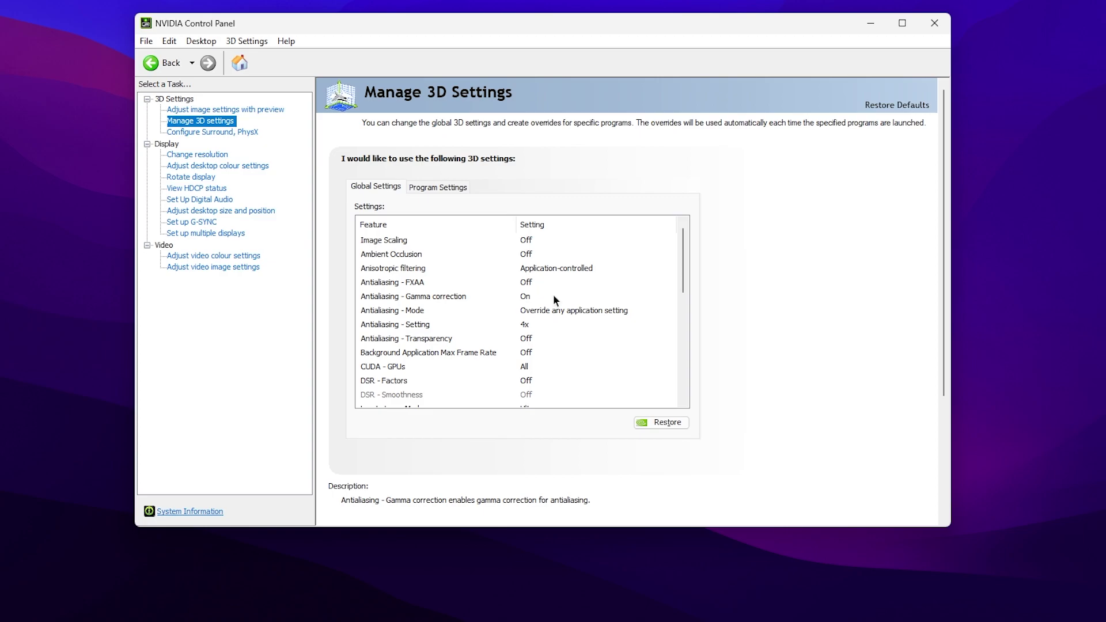
scroll(559, 300, down, 2)
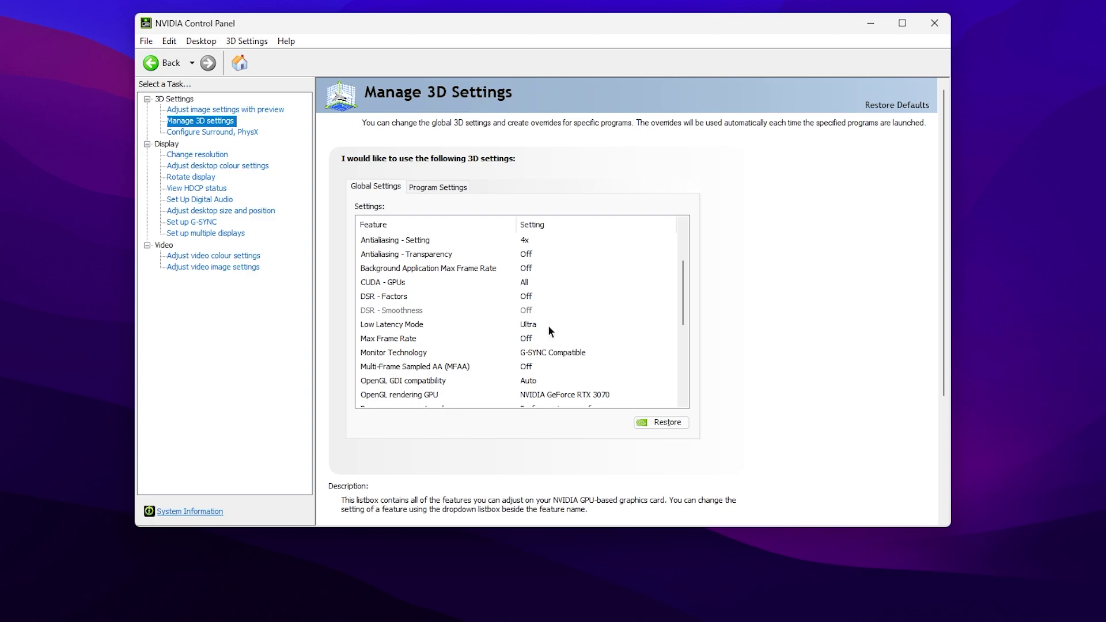
scroll(548, 325, down, 1)
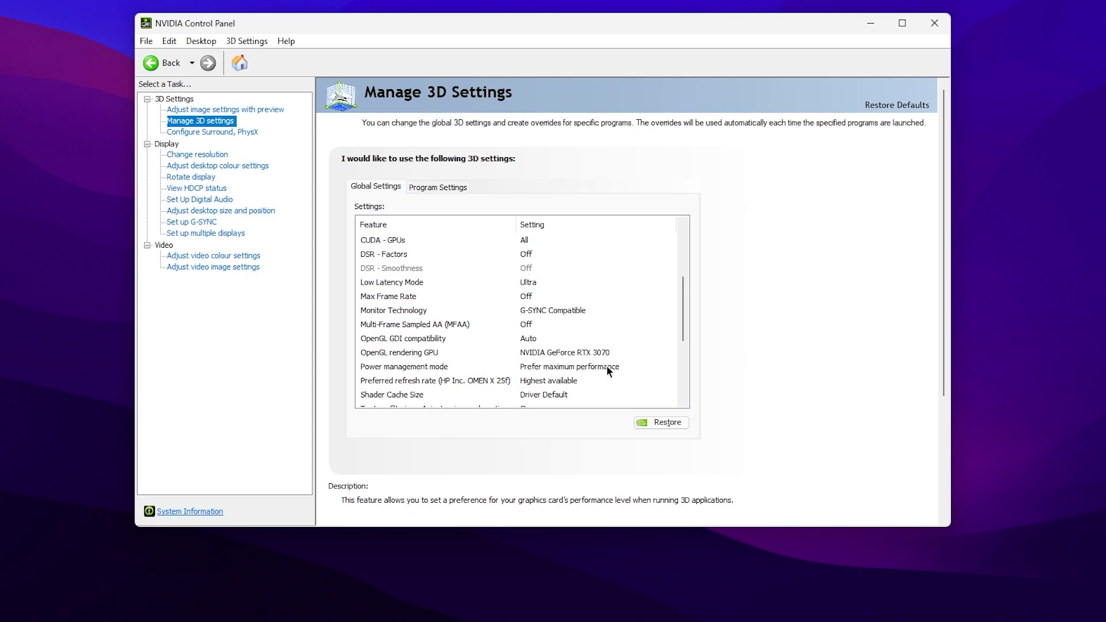
scroll(606, 371, down, 2)
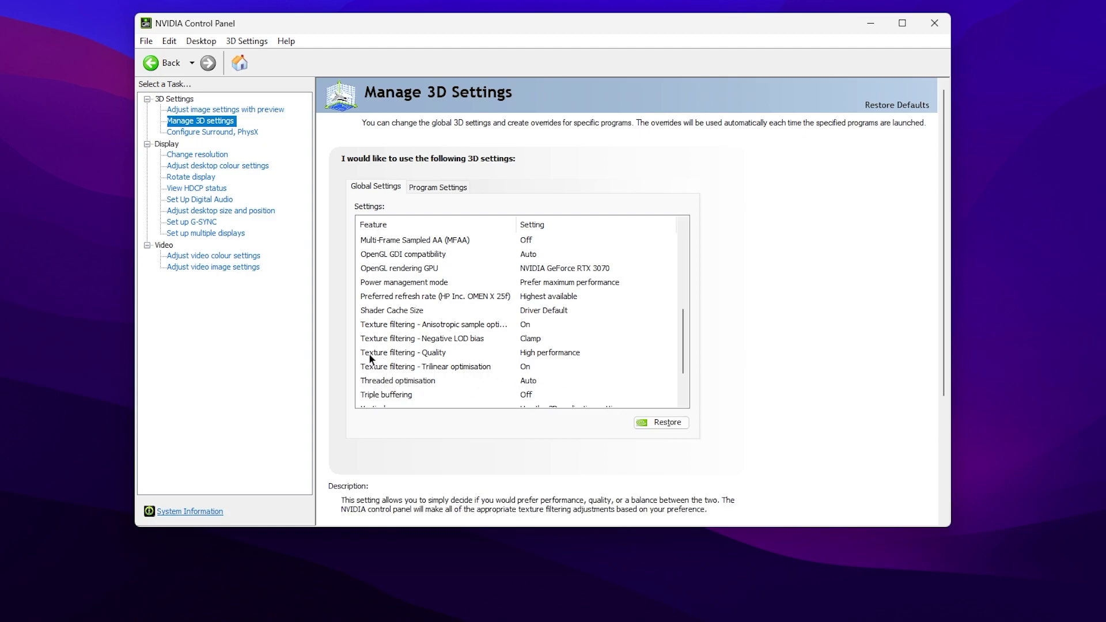
scroll(552, 354, down, 2)
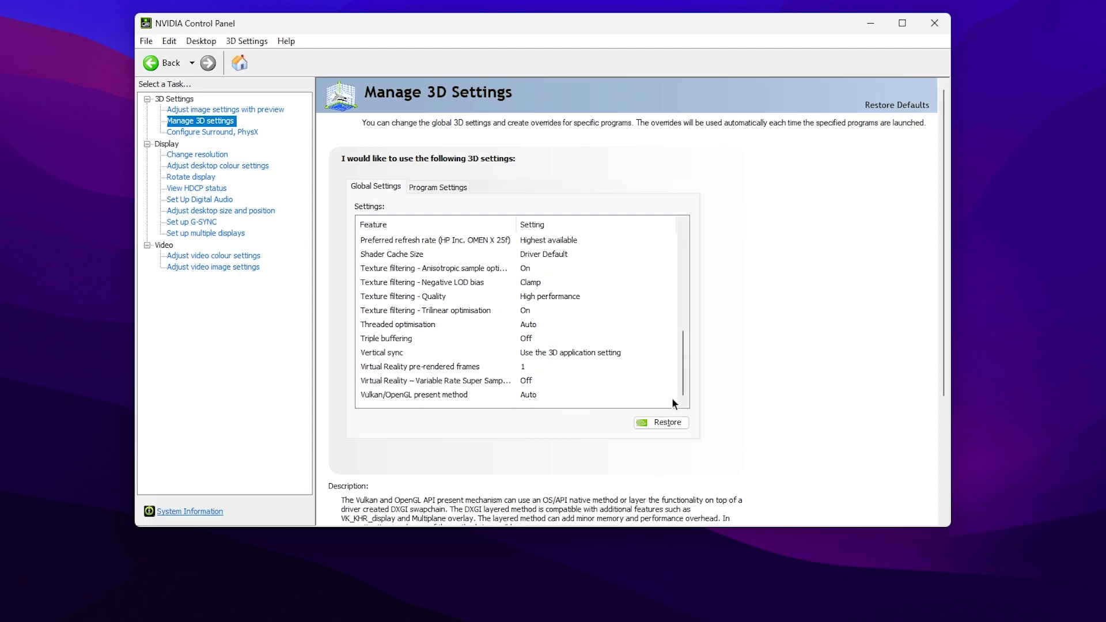
click(431, 186)
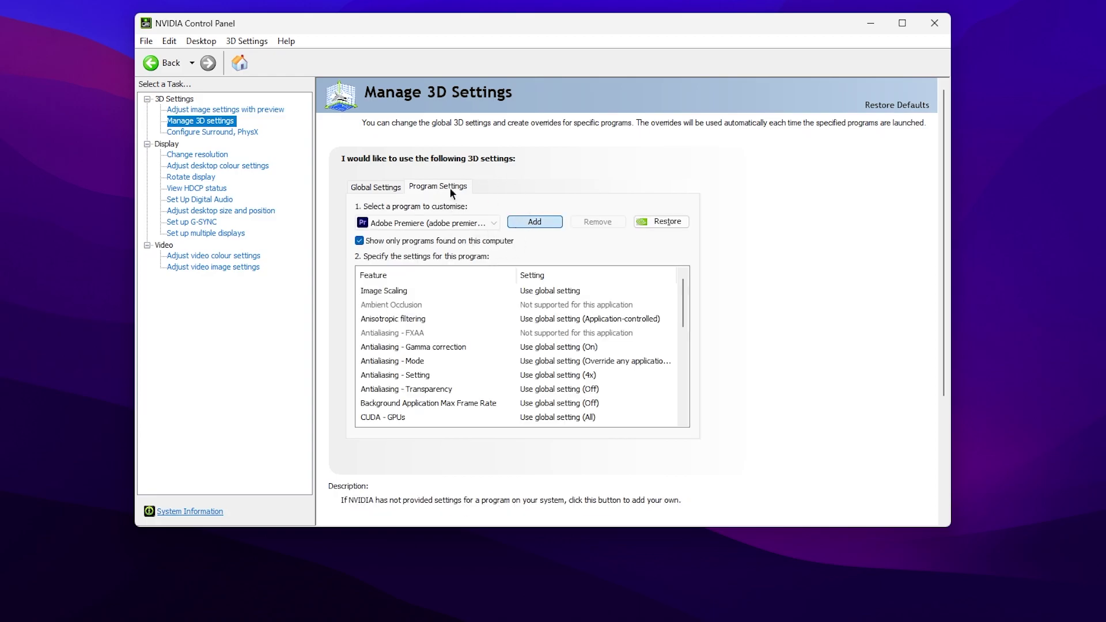
Start adding a custom program and browse to C:\Program Files.
click(536, 223)
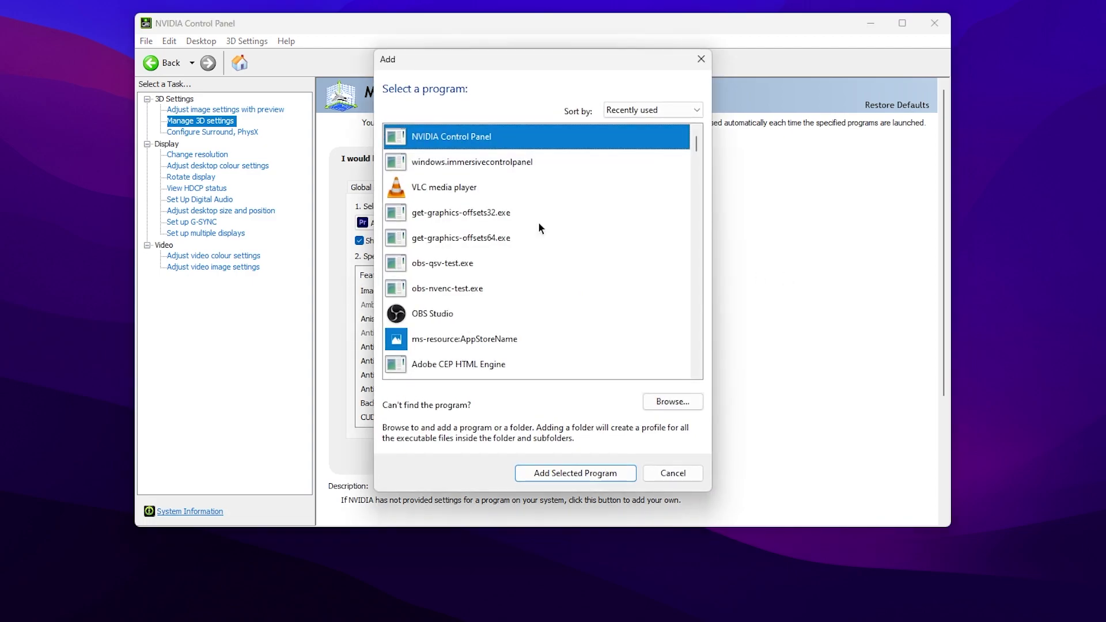
click(672, 401)
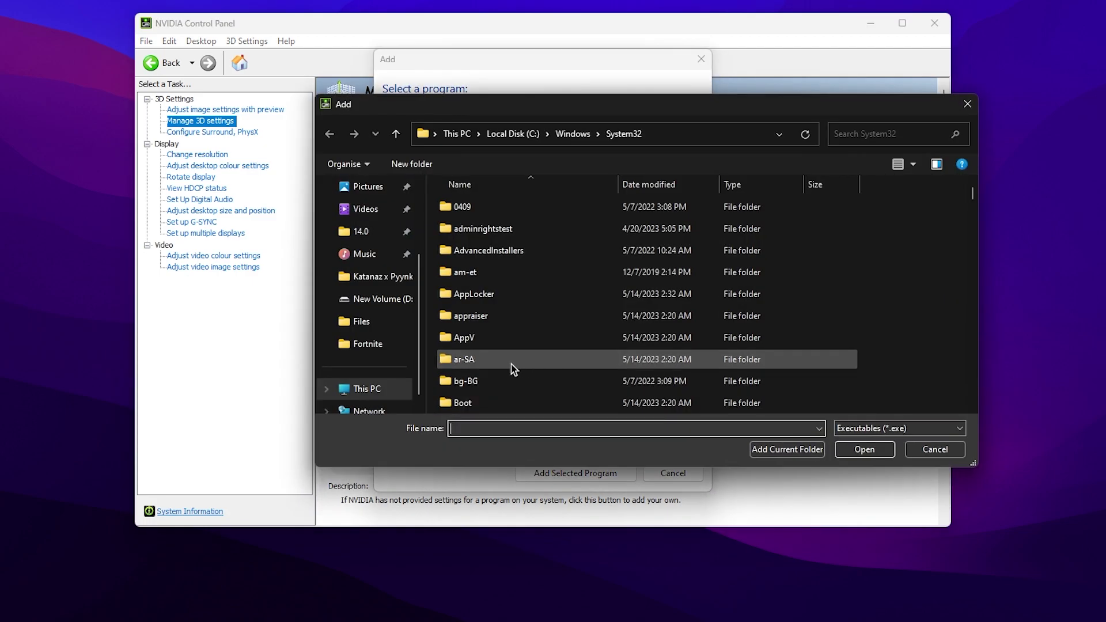
click(368, 392)
double_click(654, 226)
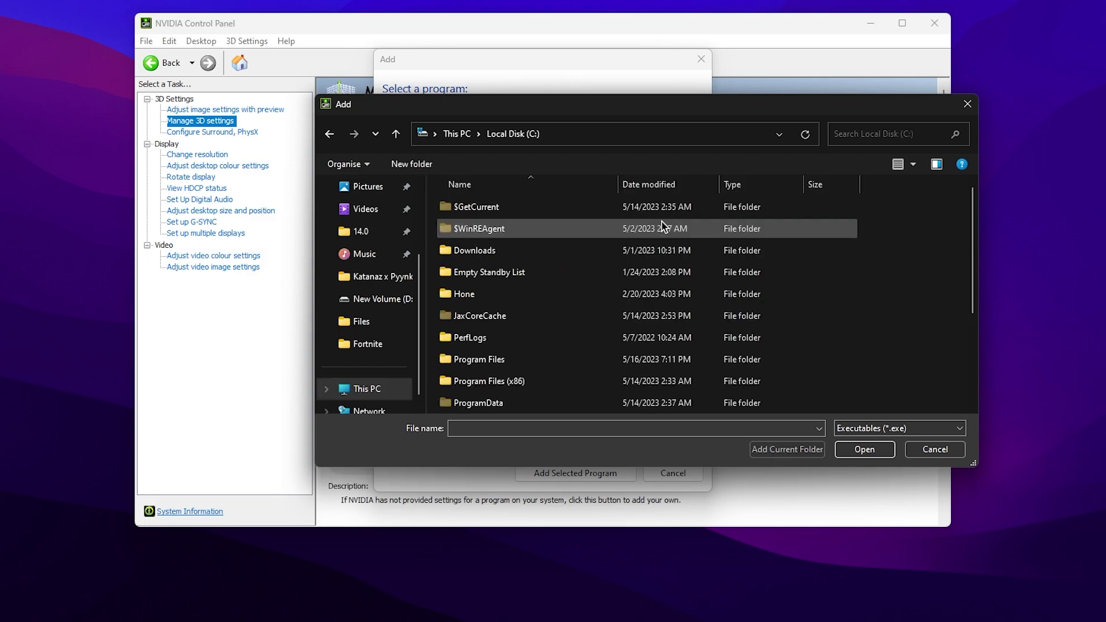
scroll(513, 299, down, 1)
double_click(485, 299)
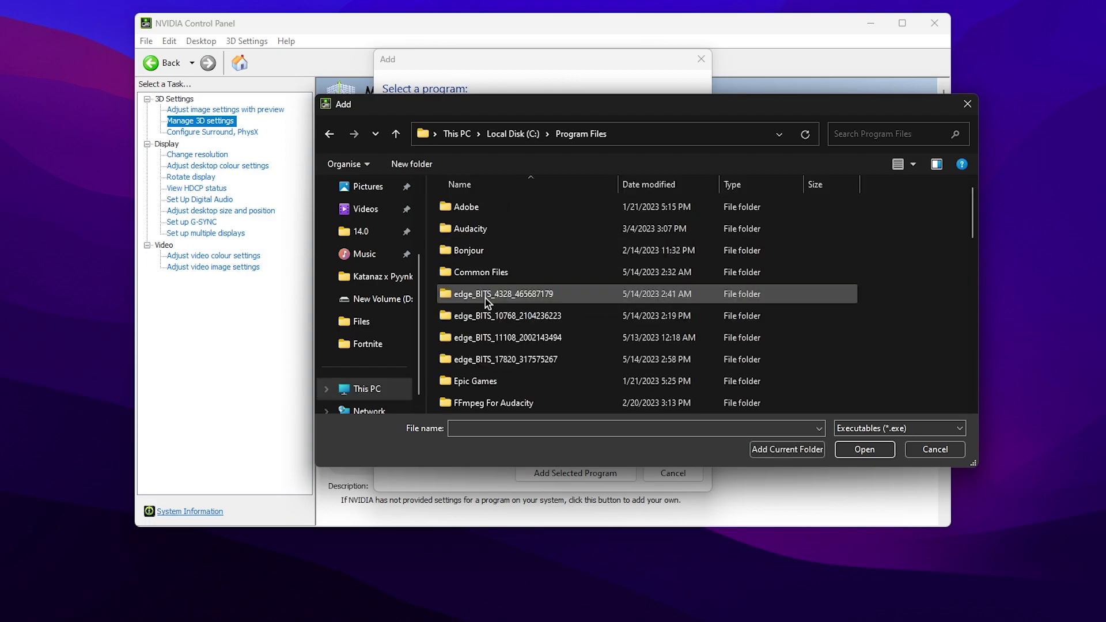
Add FortniteClient-Win64-Shipping.exe from Epic Games\Fortnite\FortniteGame\Binaries\Win64.
scroll(501, 331, down, 1)
double_click(478, 315)
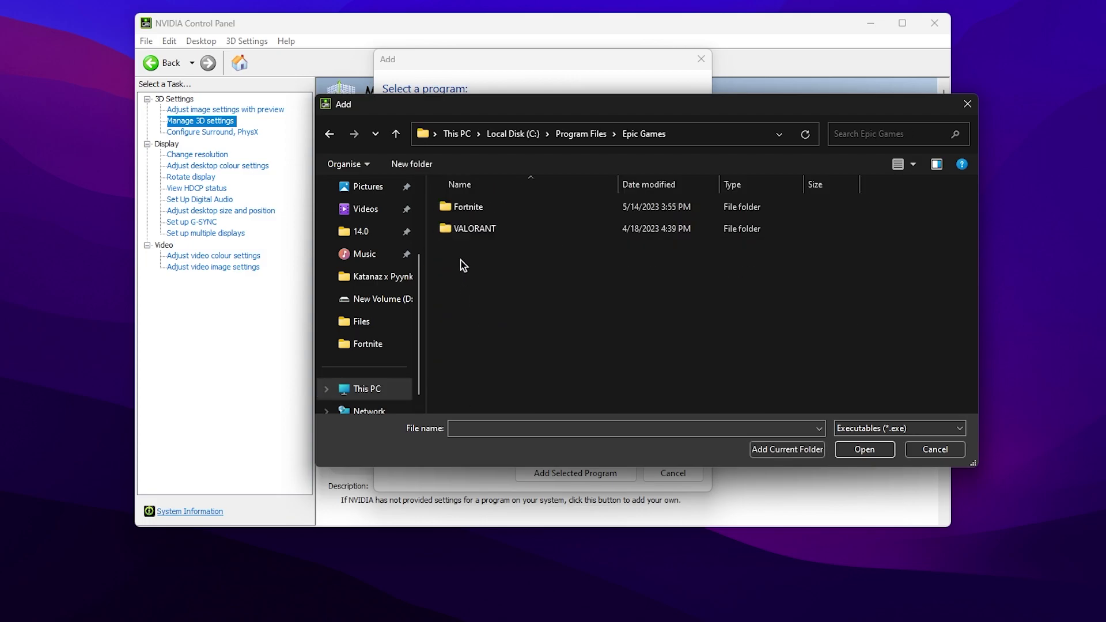
double_click(467, 208)
double_click(495, 273)
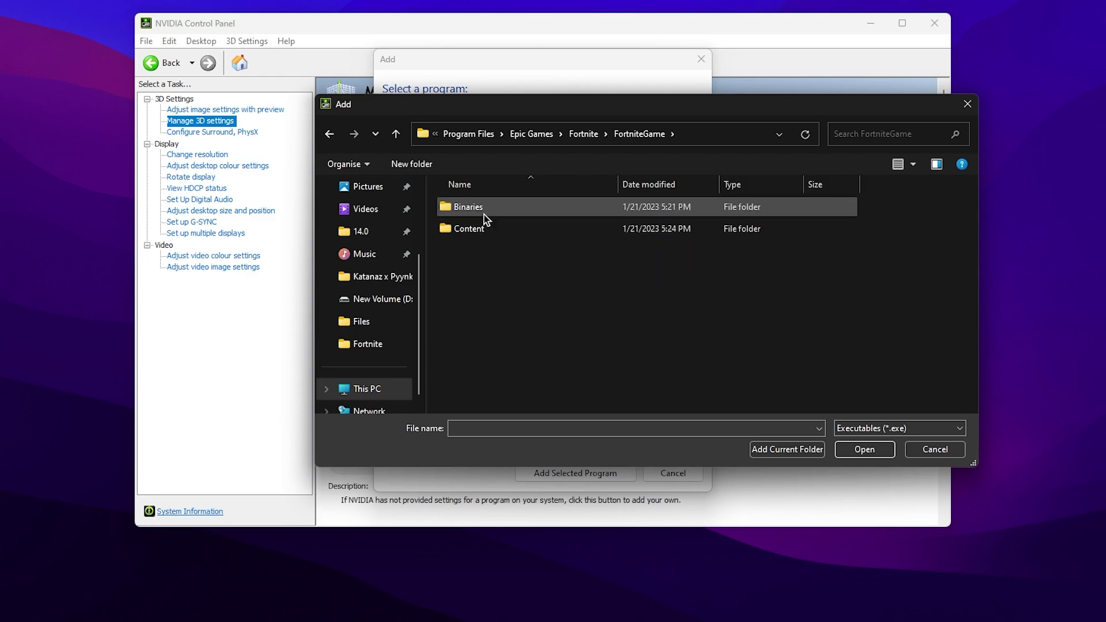
double_click(484, 213)
double_click(498, 231)
click(510, 301)
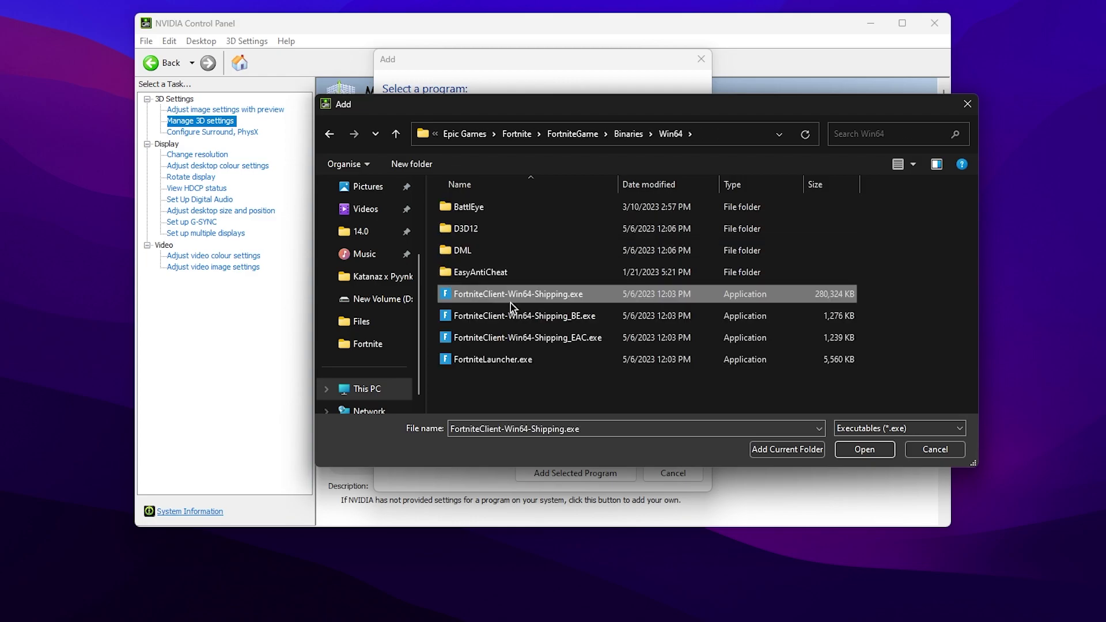
click(849, 453)
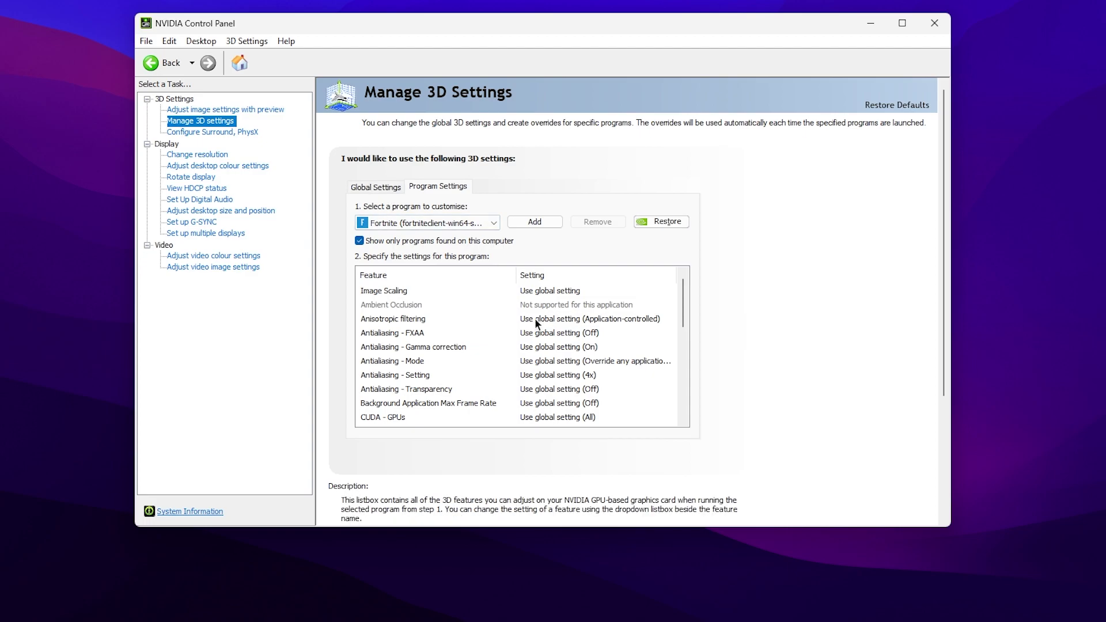
Set Low Latency Mode Ultra, Prefer maximum performance, texture filtering High performance, and apply.
scroll(486, 334, down, 1)
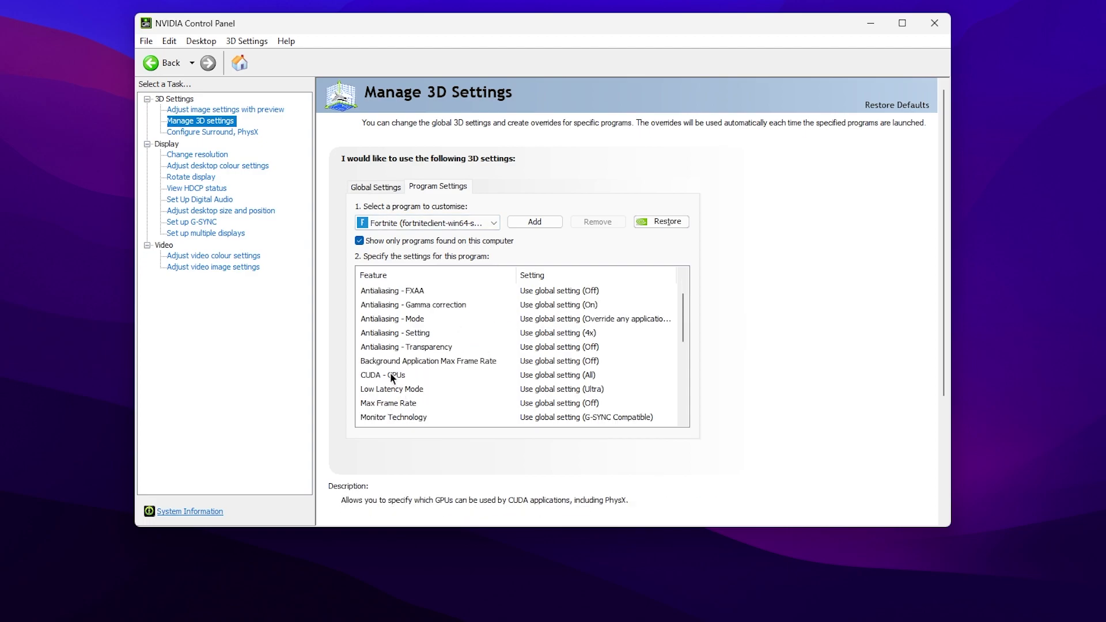
click(550, 390)
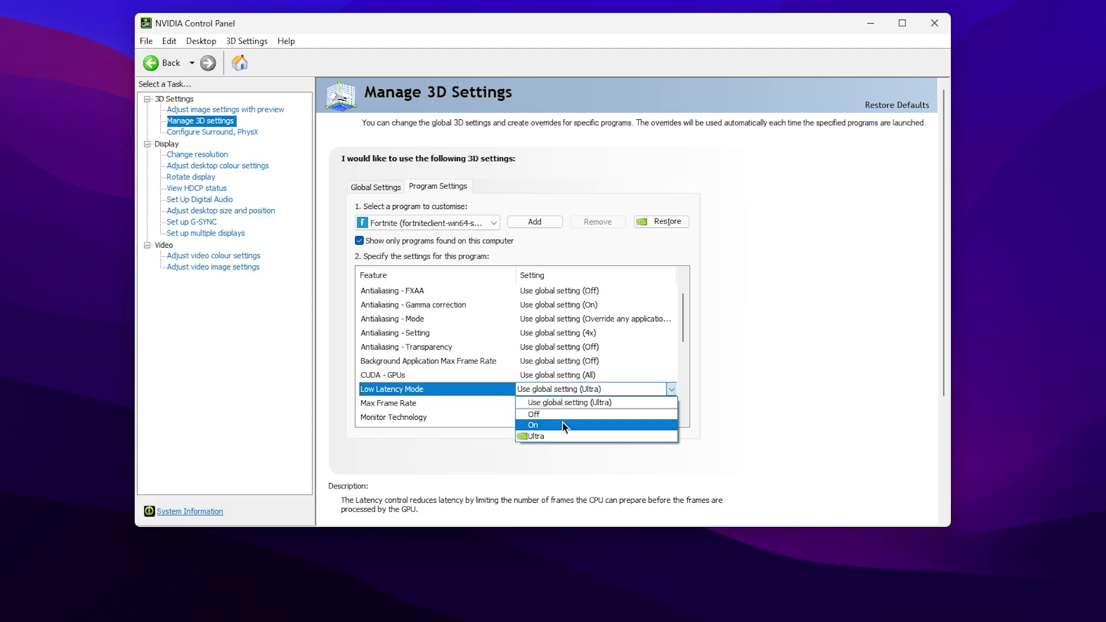
click(555, 434)
scroll(623, 367, down, 2)
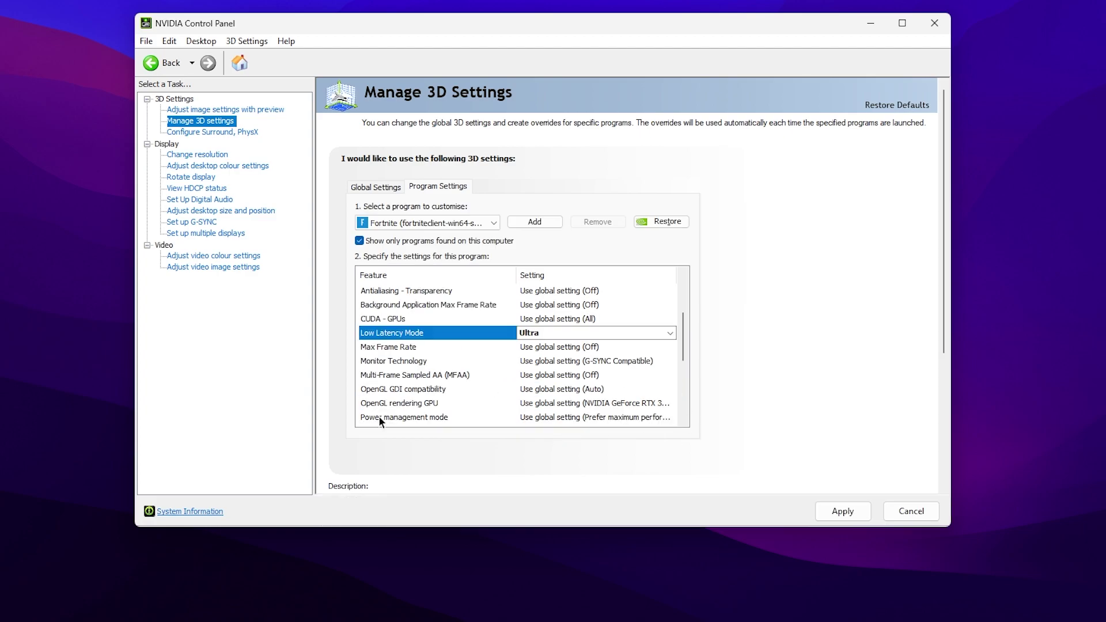
click(571, 418)
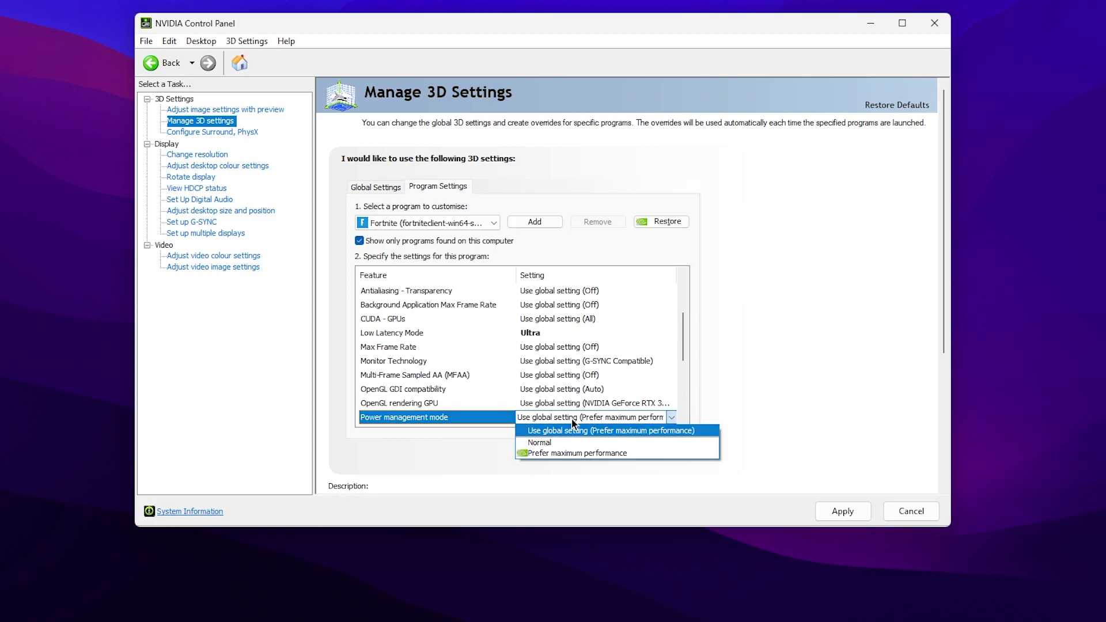
click(554, 455)
scroll(440, 336, down, 2)
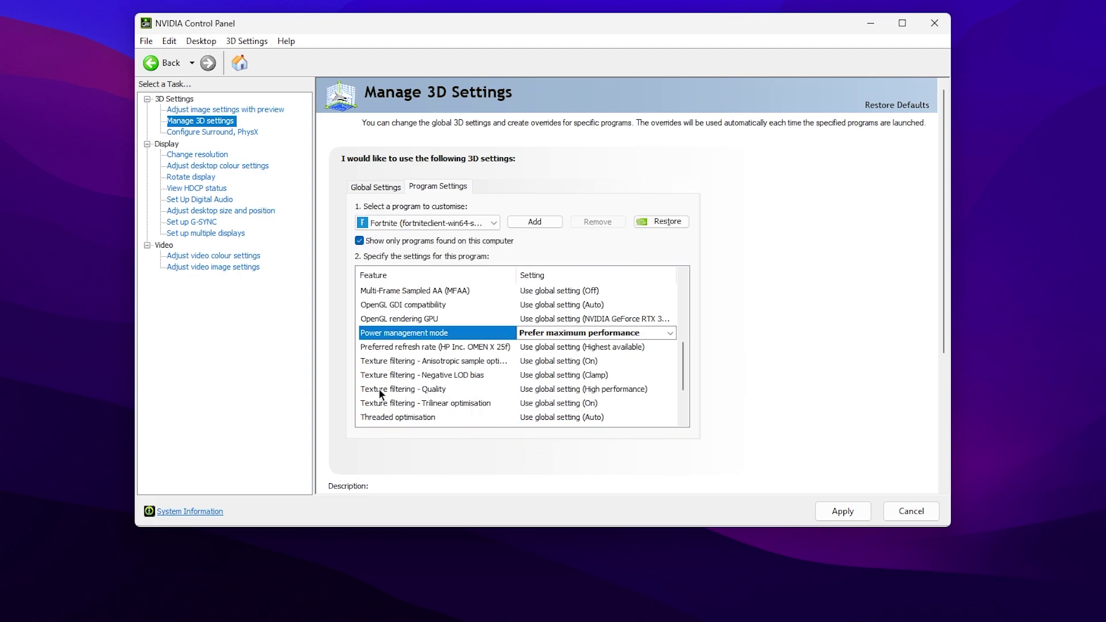
click(533, 387)
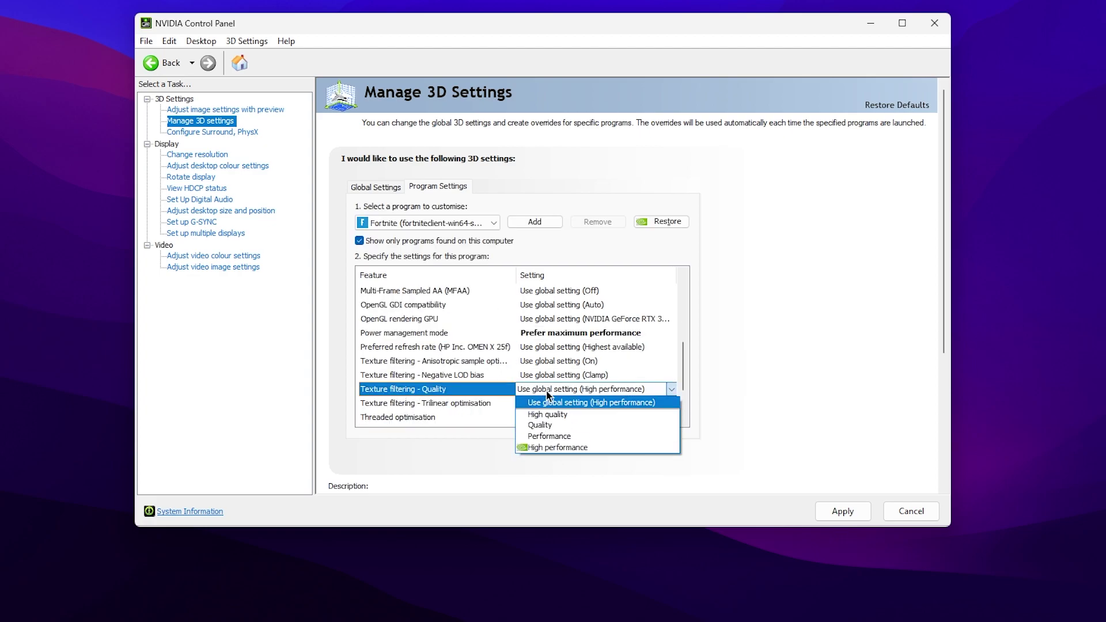
click(558, 447)
scroll(412, 369, down, 3)
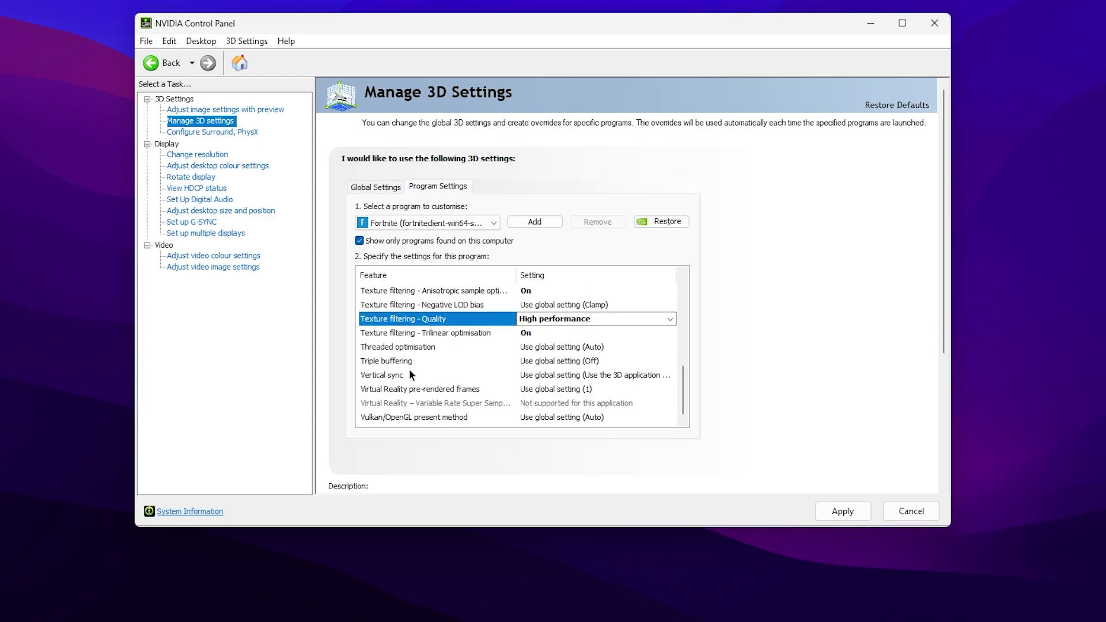
click(843, 510)
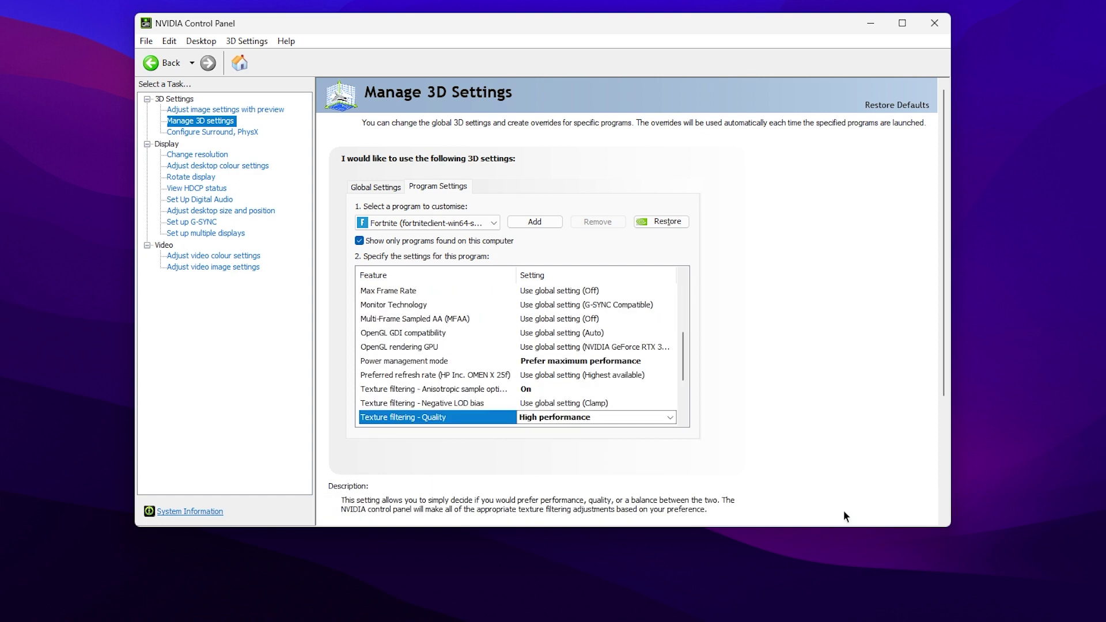
Close the NVIDIA Control Panel window.
click(931, 26)
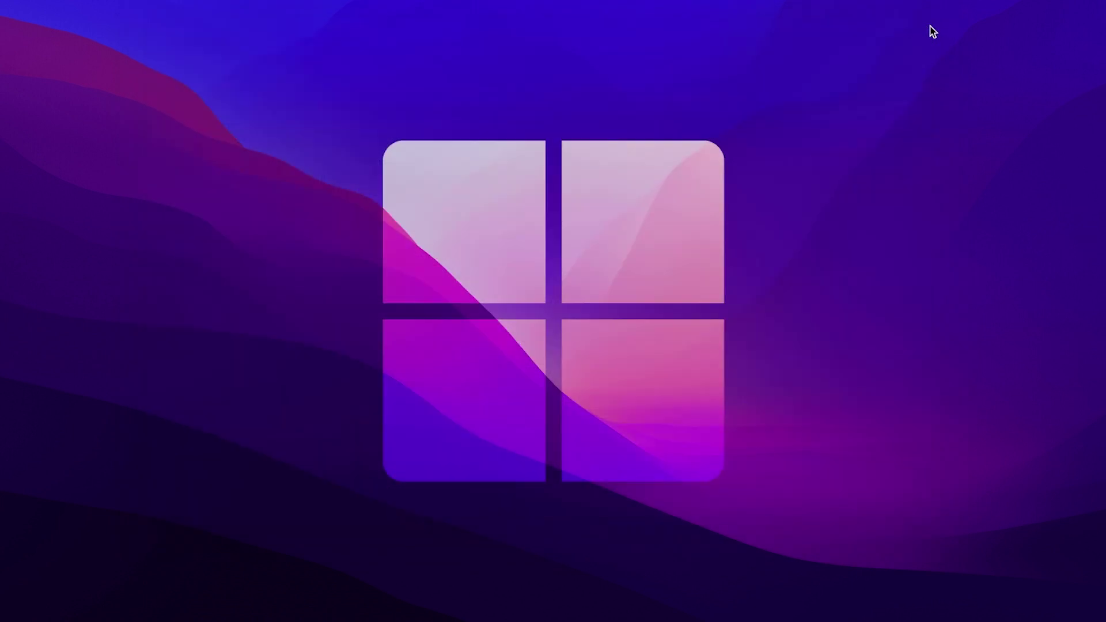